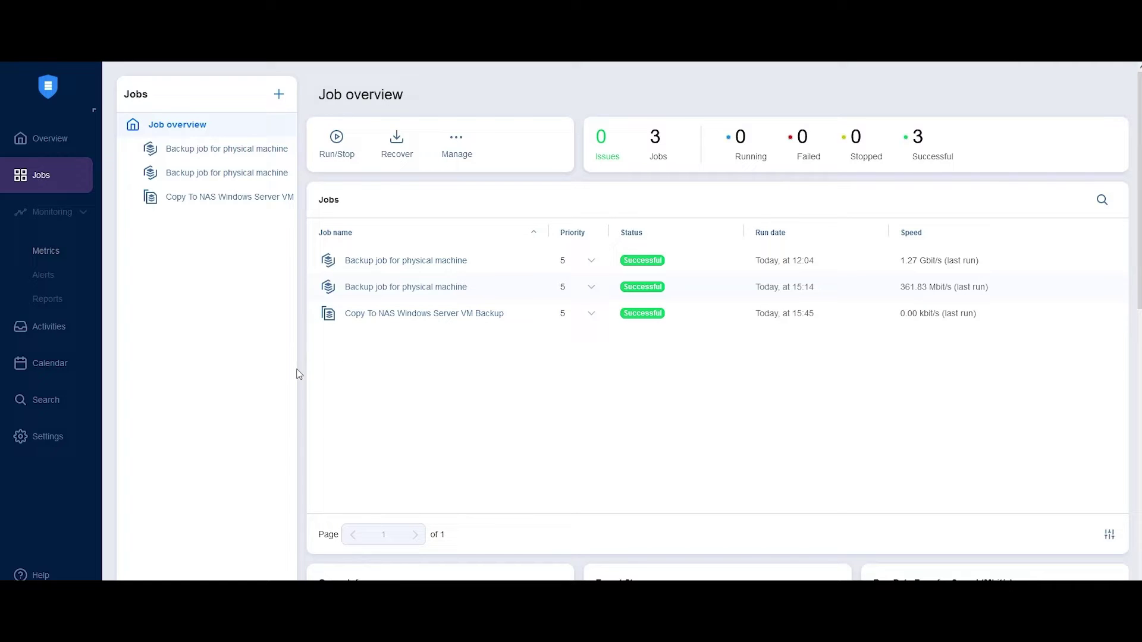
Step: Open both 'Backup job for physical machine' entries, ending on the one protecting Alma VM
{"action": "left_click", "coordinate": [225, 156]}
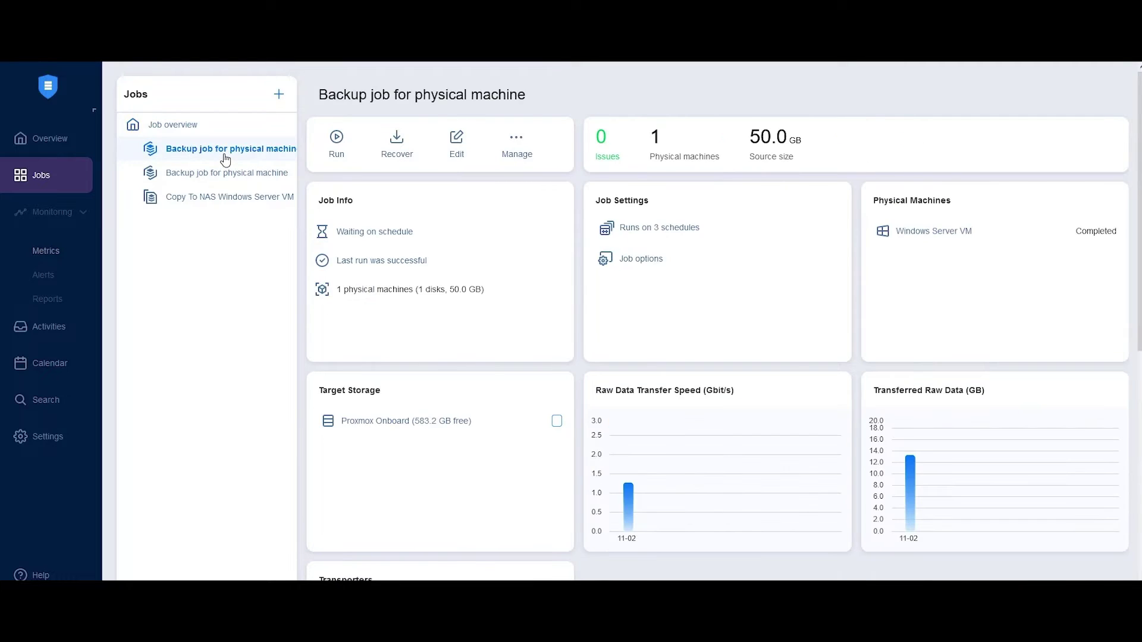
{"action": "left_click", "coordinate": [219, 173]}
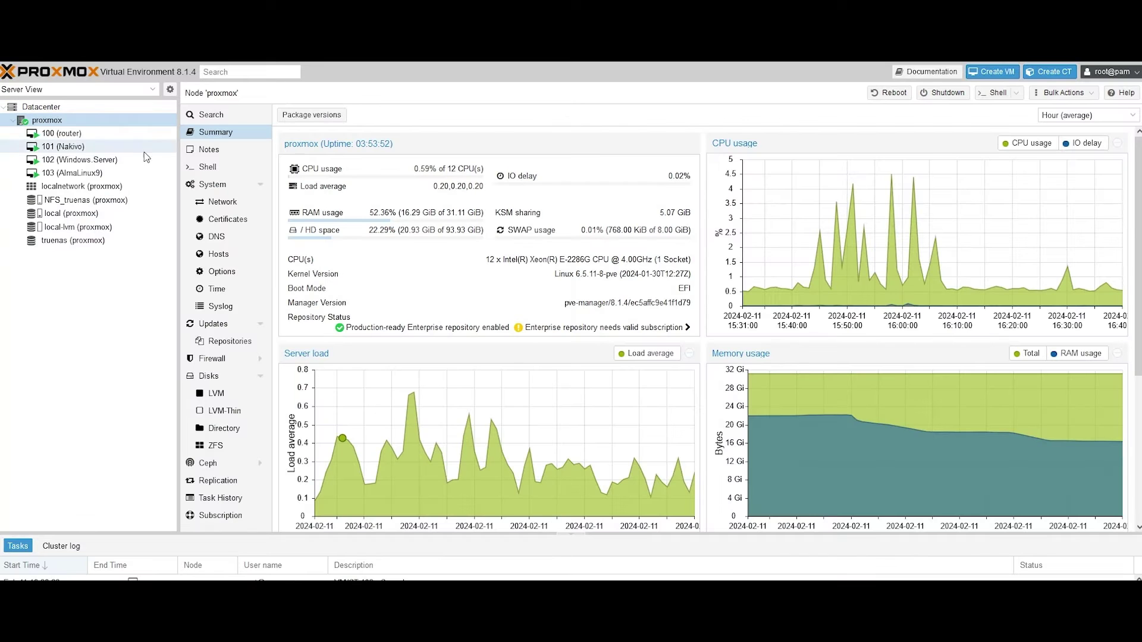
Step: Review the Hardware pages of VMs 102, 103 (AlmaLinux9), 100 (router) and 101 (Nakivo)
{"action": "left_click", "coordinate": [71, 161]}
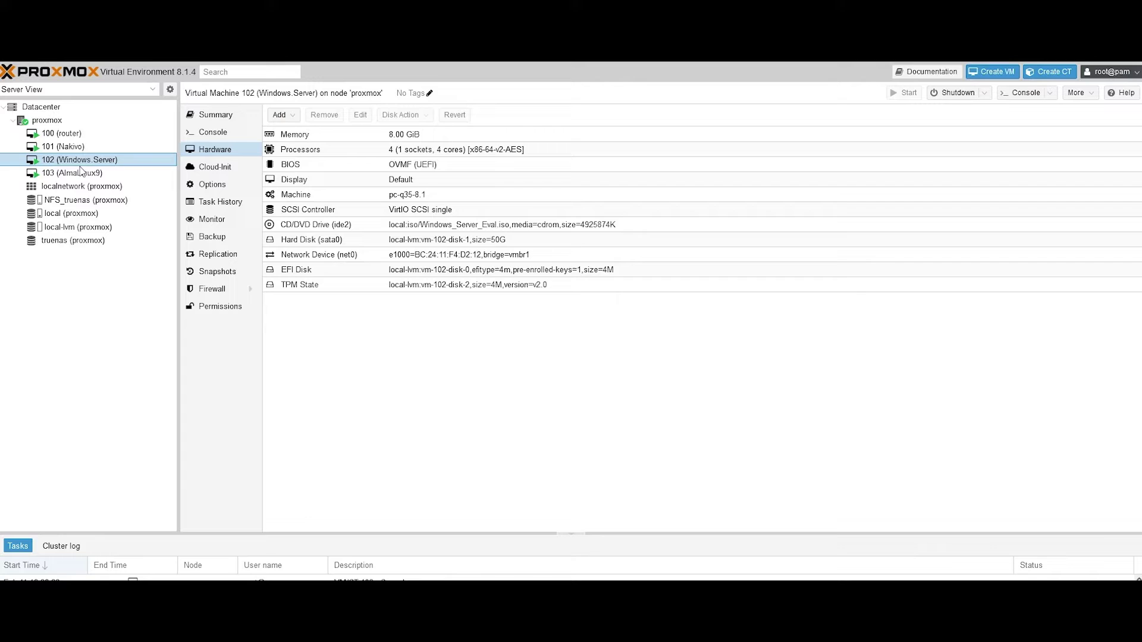
{"action": "left_click", "coordinate": [94, 173]}
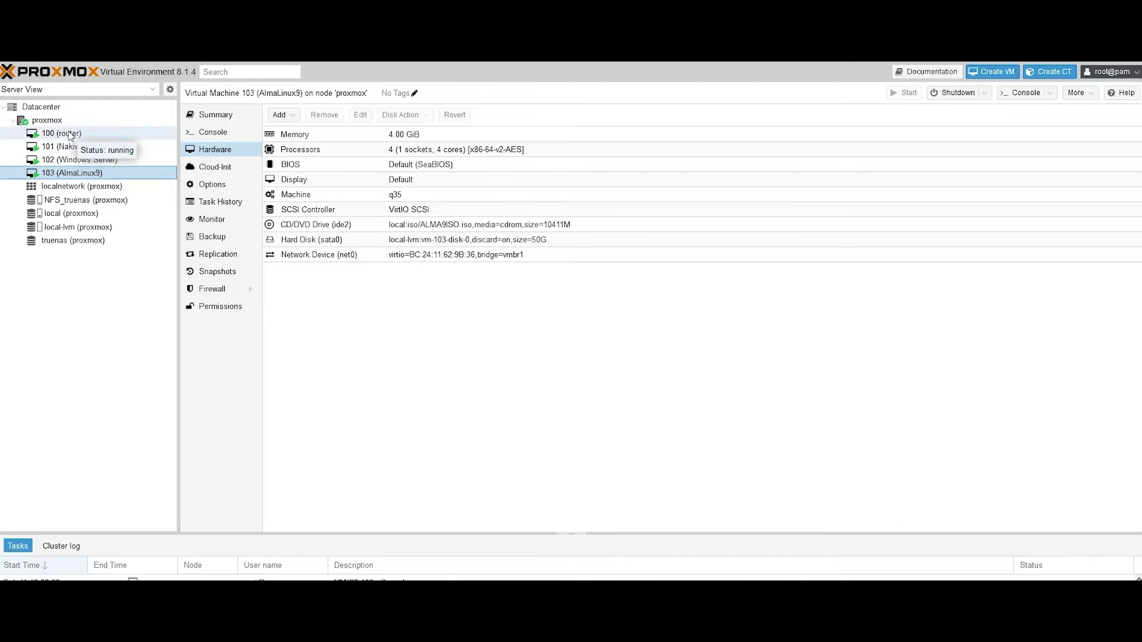
{"action": "left_click", "coordinate": [65, 133]}
{"action": "left_click", "coordinate": [77, 149]}
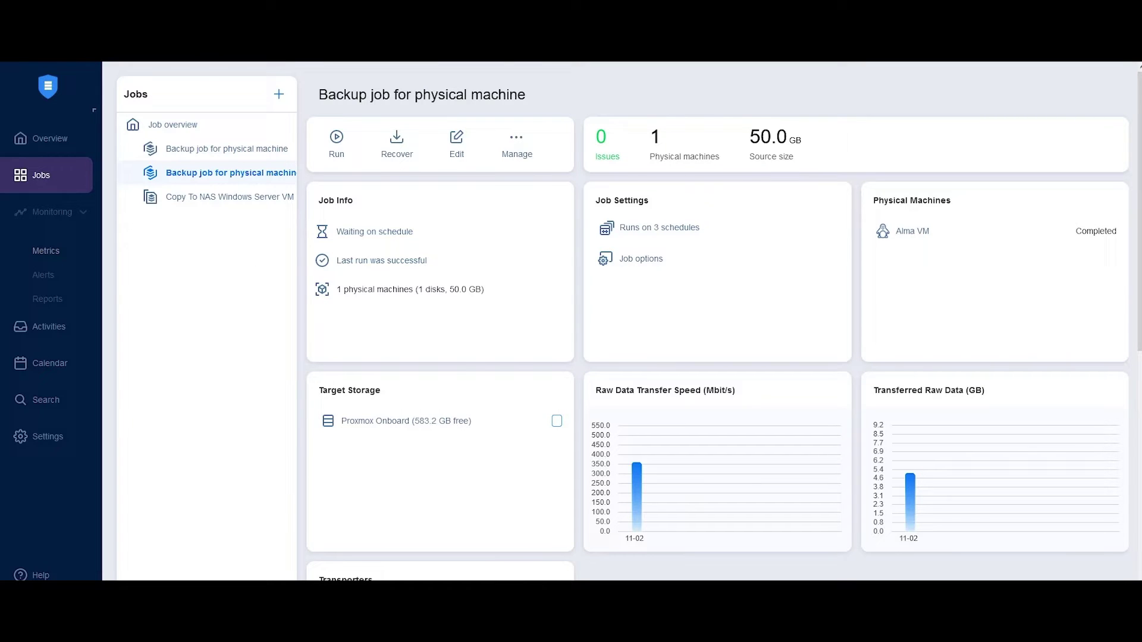
Step: On the Windows Server VM, browse File Explorer to the C:\files POC folder
{"action": "left_click", "coordinate": [405, 564]}
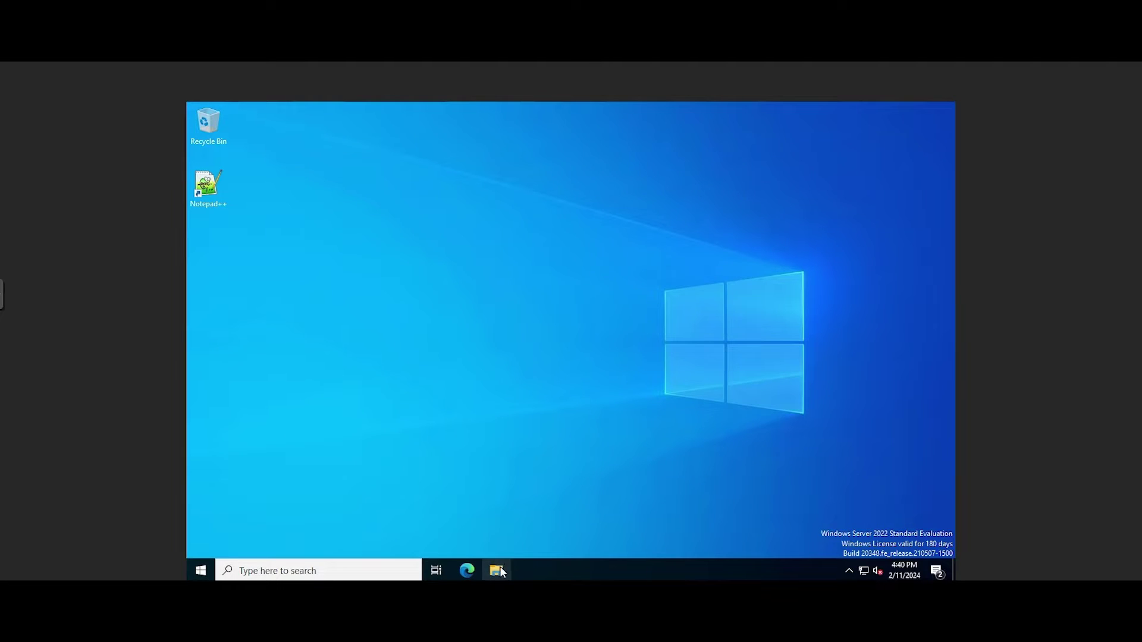
{"action": "left_click", "coordinate": [497, 571]}
{"action": "left_click", "coordinate": [395, 311]}
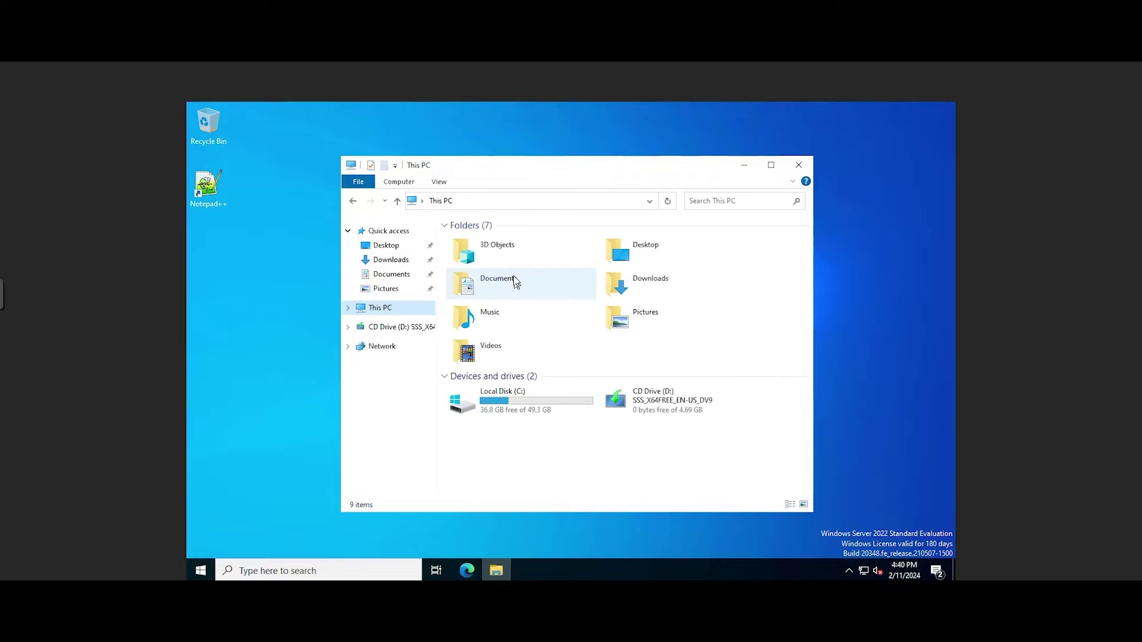
{"action": "double_click", "coordinate": [525, 403]}
{"action": "double_click", "coordinate": [471, 252]}
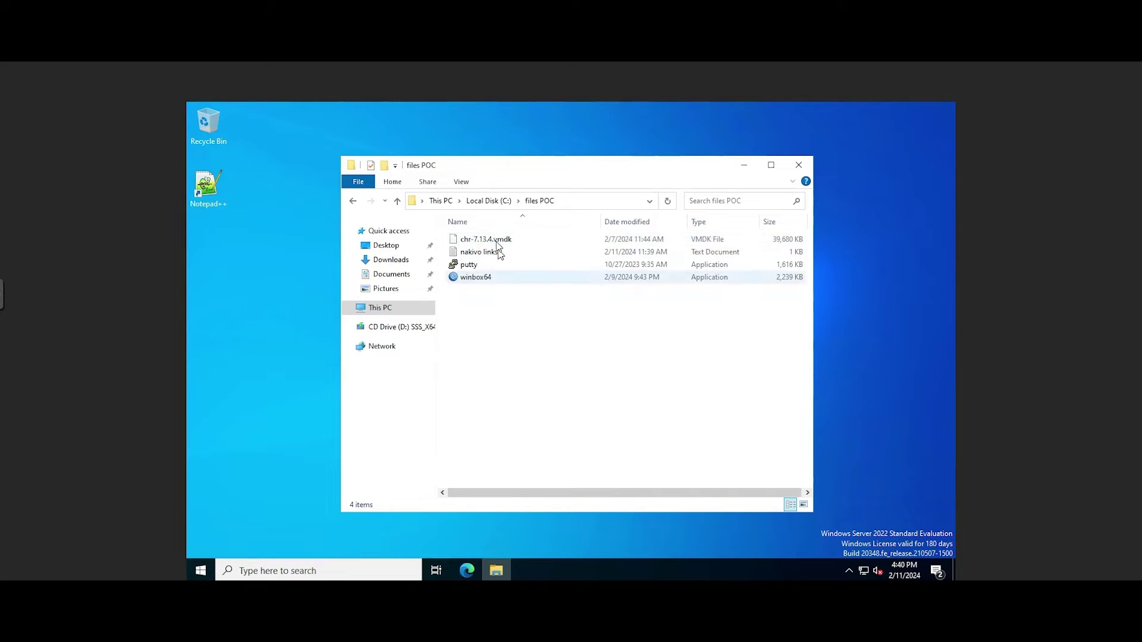
Step: Permanently delete chr-7.13.4.vmdk and nakivo links with Shift+Delete, confirming each
{"action": "left_click", "coordinate": [497, 241]}
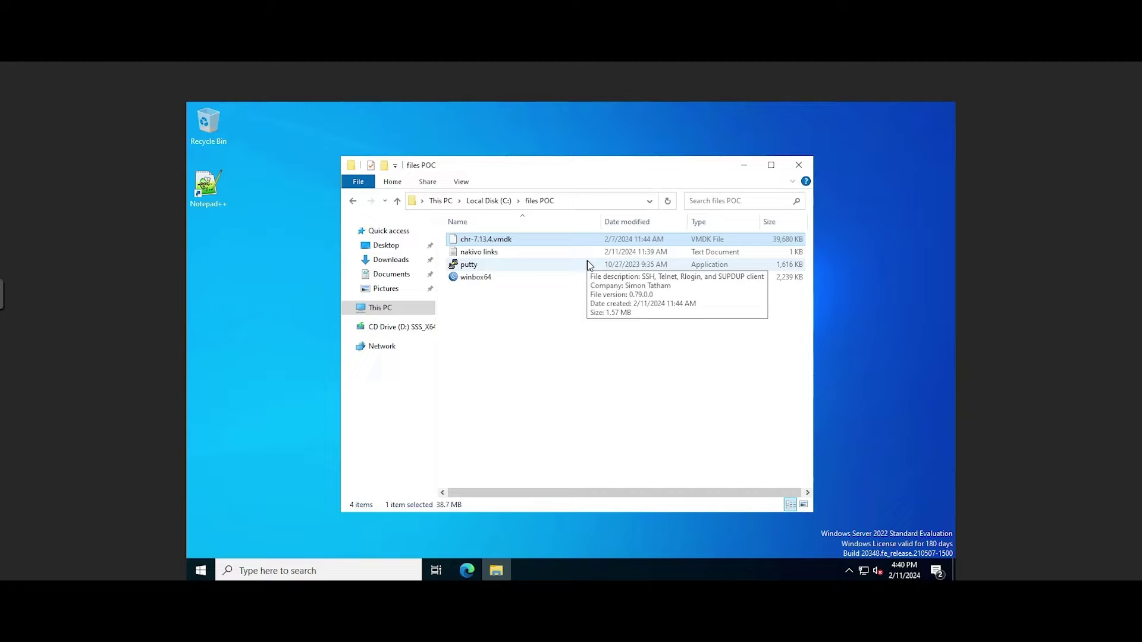
{"action": "key", "text": "shift+Delete"}
{"action": "key", "text": "Return"}
{"action": "left_click", "coordinate": [542, 240]}
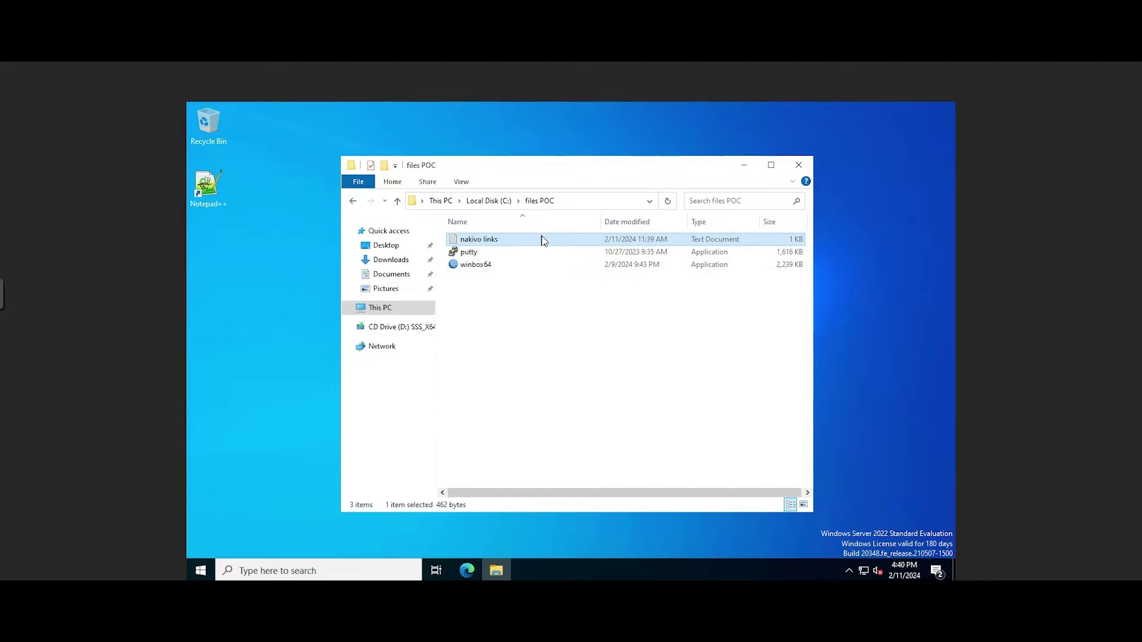
{"action": "key", "text": "shift+Delete"}
{"action": "key", "text": "Return"}
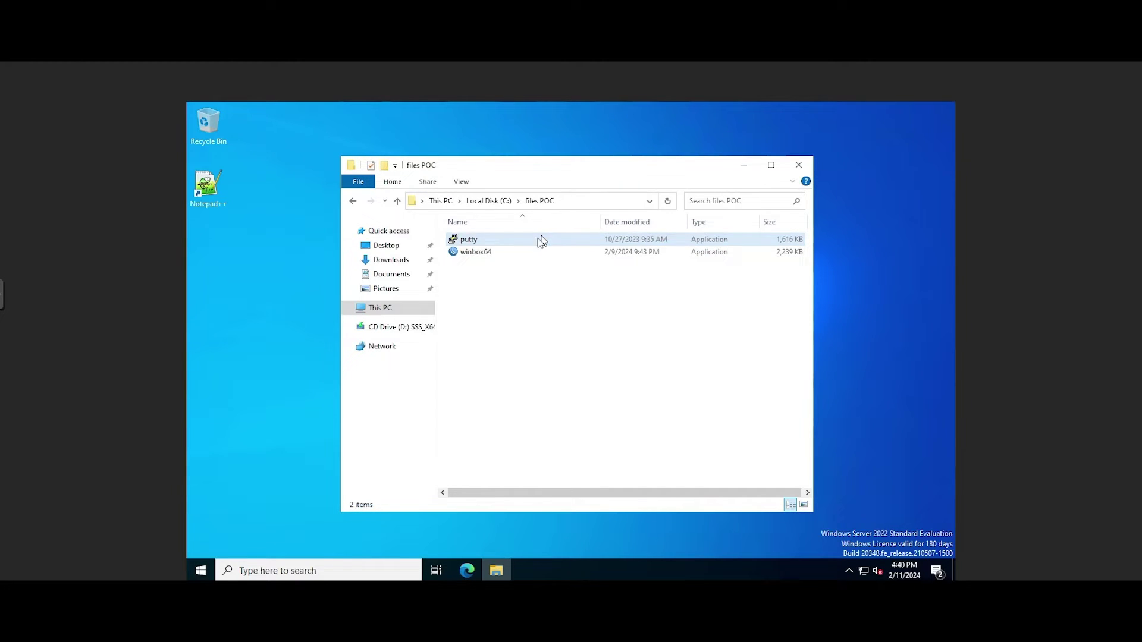
Step: From the NAKIVO backup job page, start an Individual files recovery
{"action": "mouse_move", "coordinate": [393, 578]}
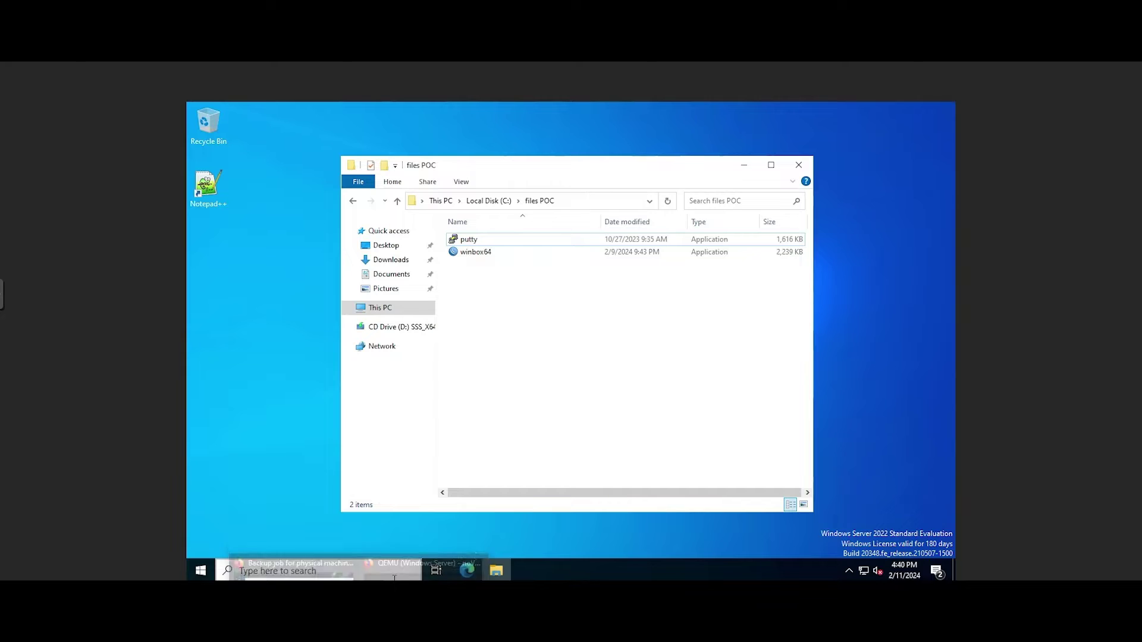
{"action": "left_click", "coordinate": [295, 569]}
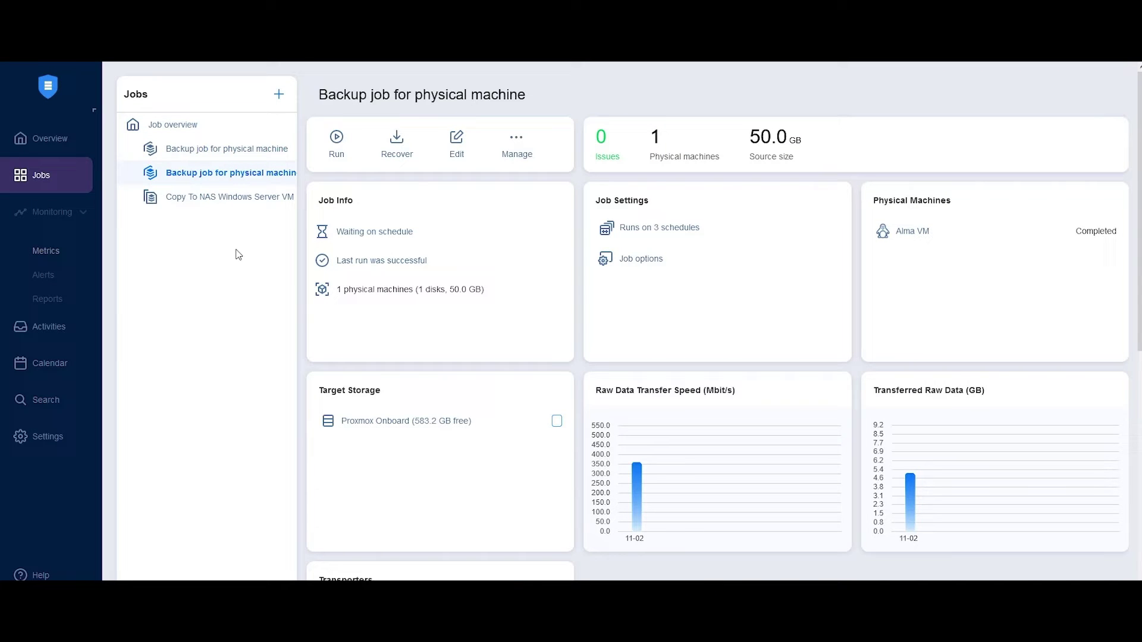
{"action": "left_click", "coordinate": [397, 142]}
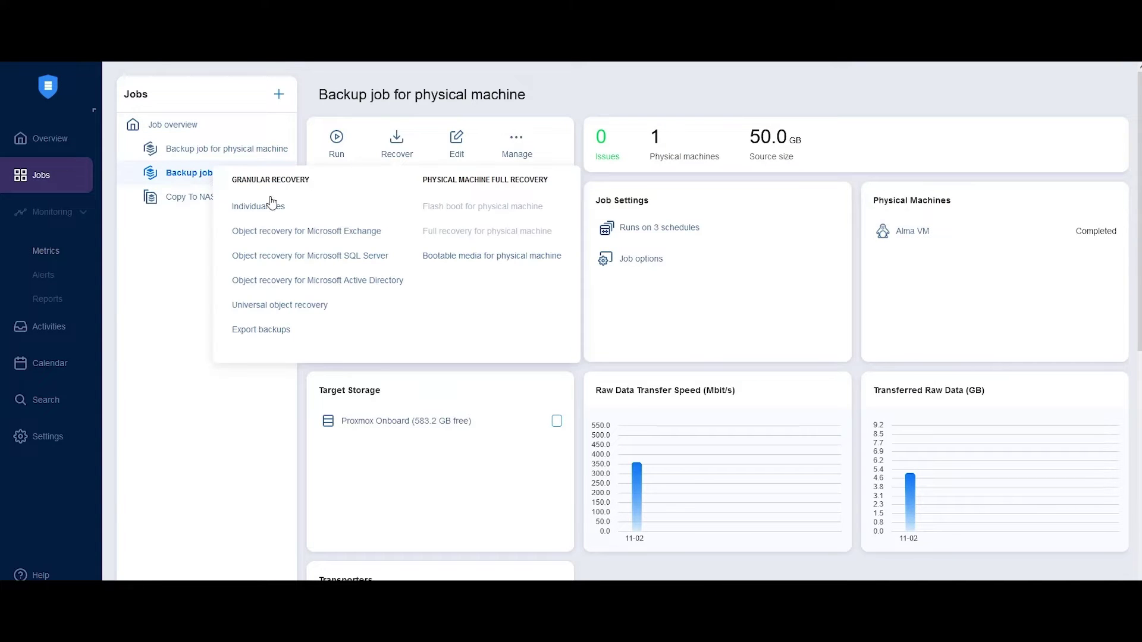
{"action": "left_click", "coordinate": [259, 208]}
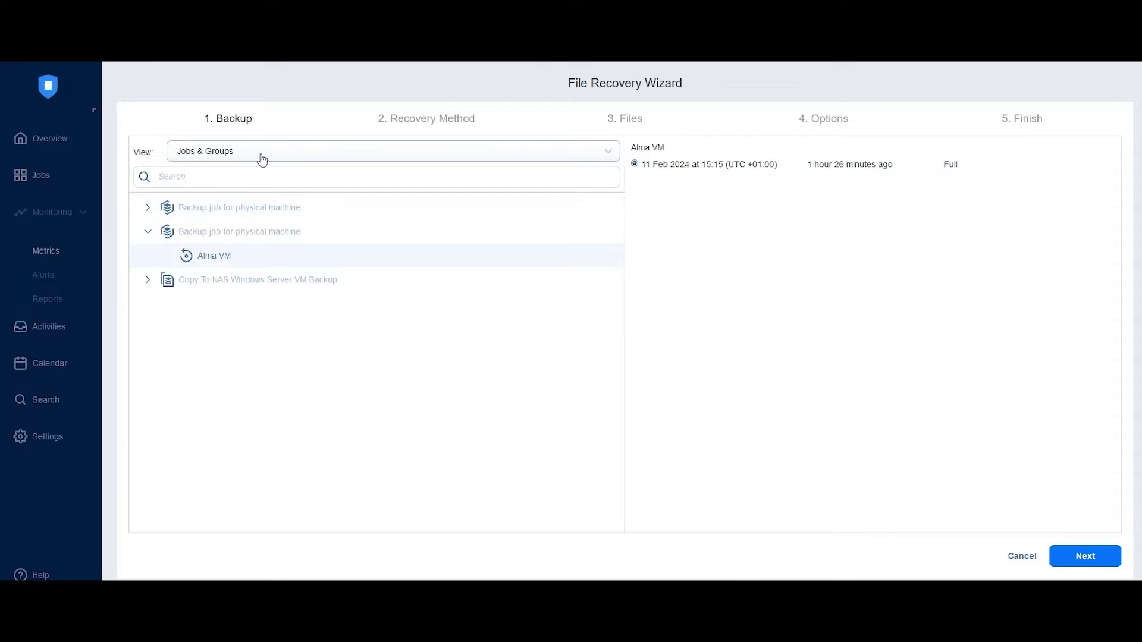
Step: View backups by repository and select the Windows Server VM backup under Truenas
{"action": "left_click", "coordinate": [260, 156]}
{"action": "left_click", "coordinate": [232, 208]}
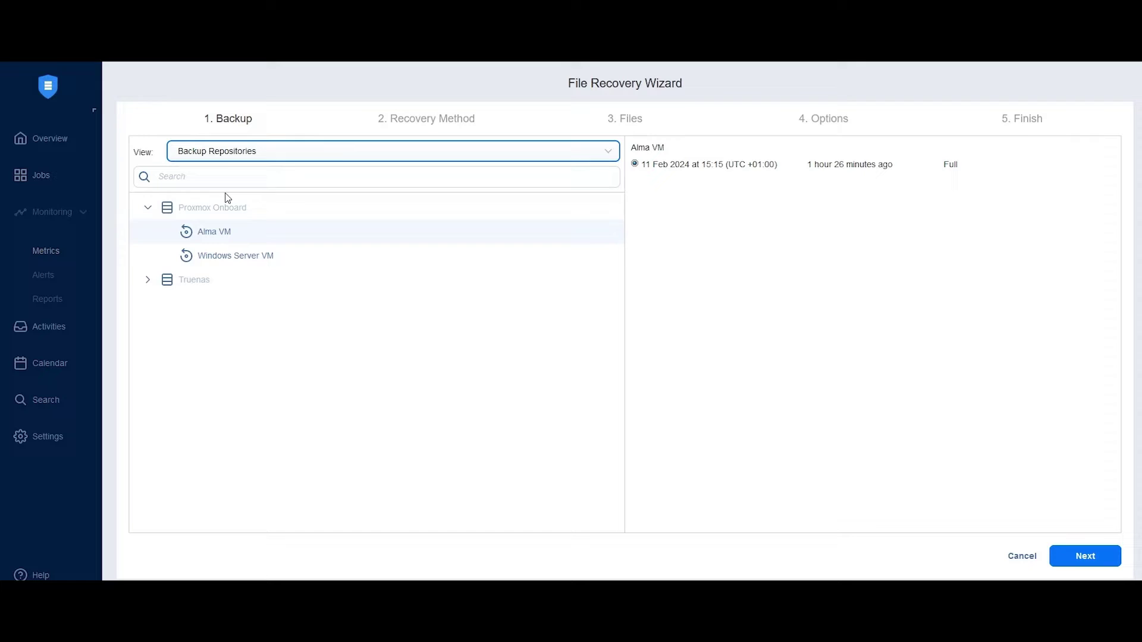
{"action": "left_click", "coordinate": [219, 260]}
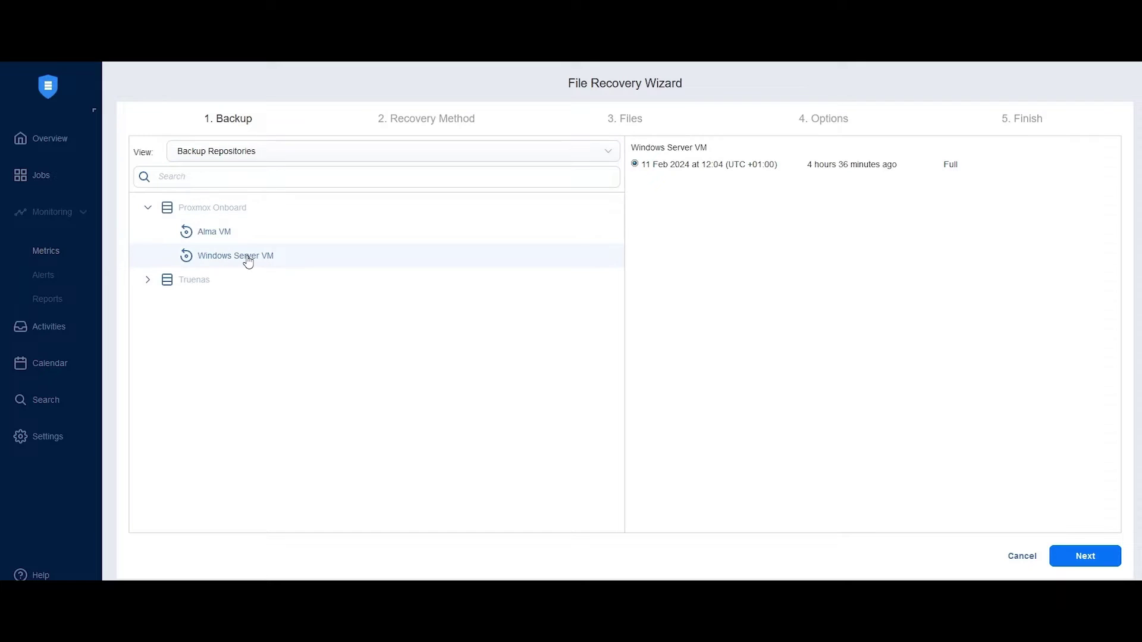
{"action": "left_click", "coordinate": [148, 281]}
{"action": "left_click", "coordinate": [220, 329]}
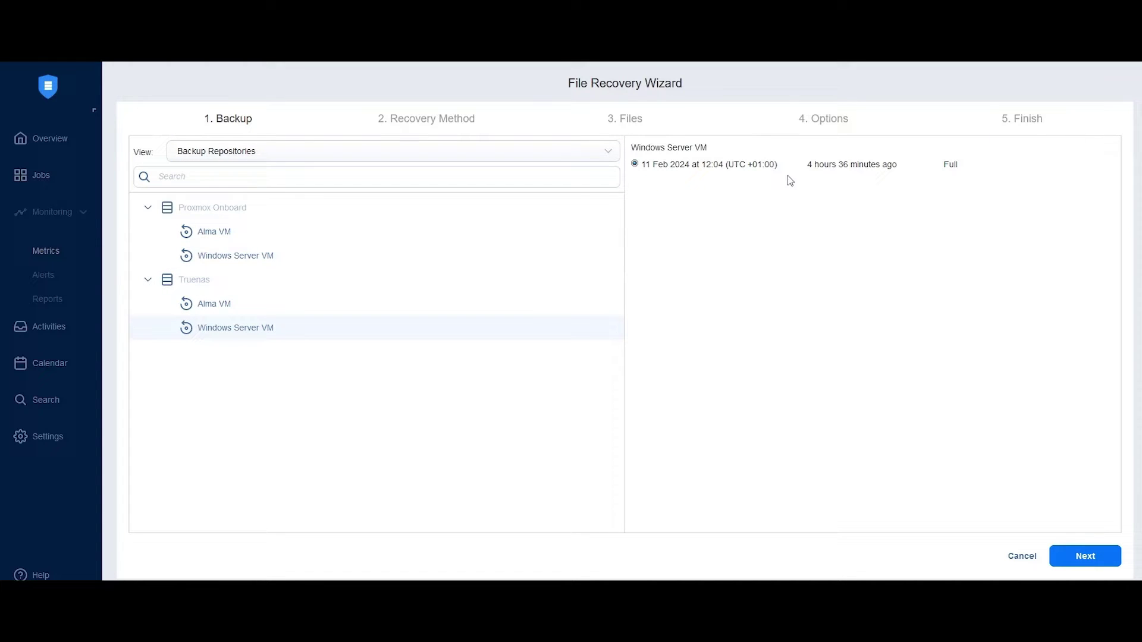
Step: Target the Windows Server VM at 192.168.1.10 as Administrator and test the connection
{"action": "left_click", "coordinate": [1085, 556]}
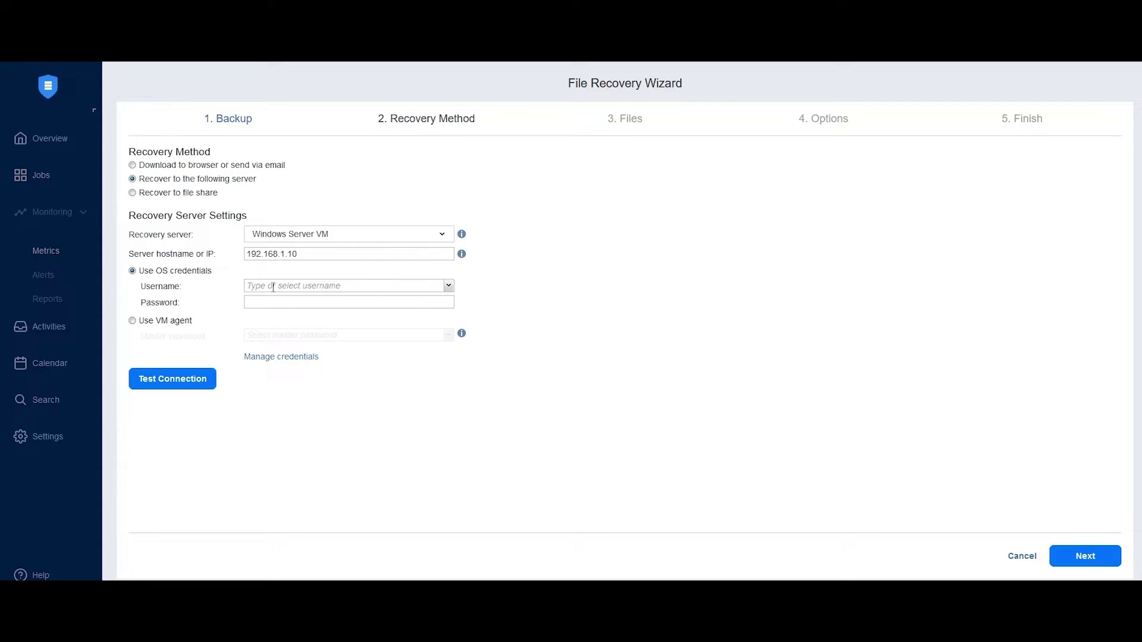
{"action": "left_click", "coordinate": [446, 287]}
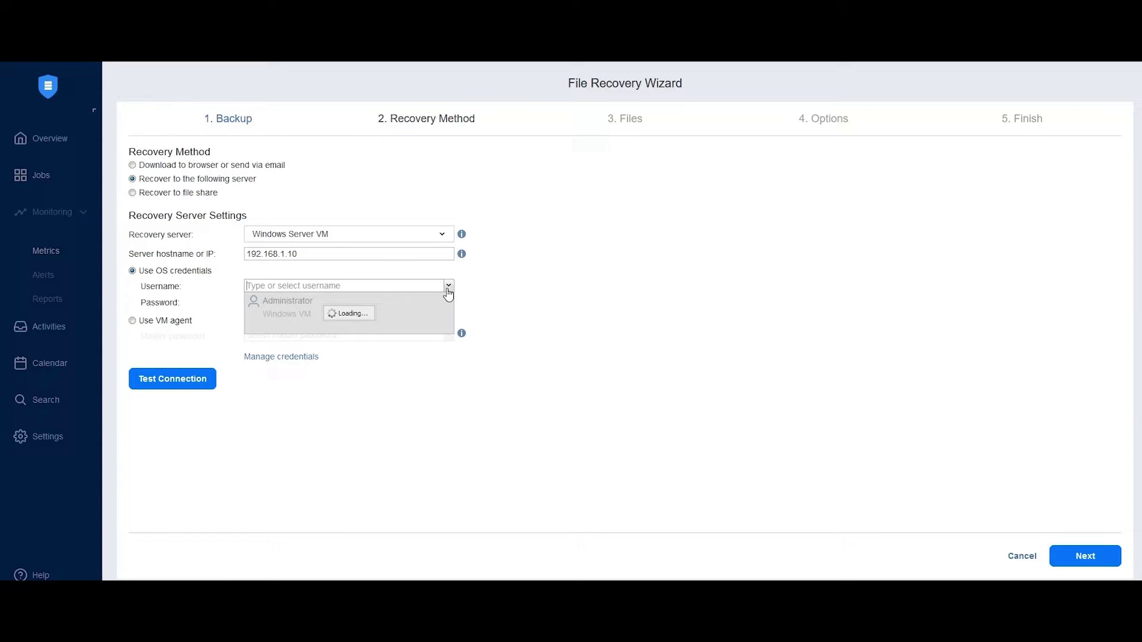
{"action": "left_click", "coordinate": [321, 313]}
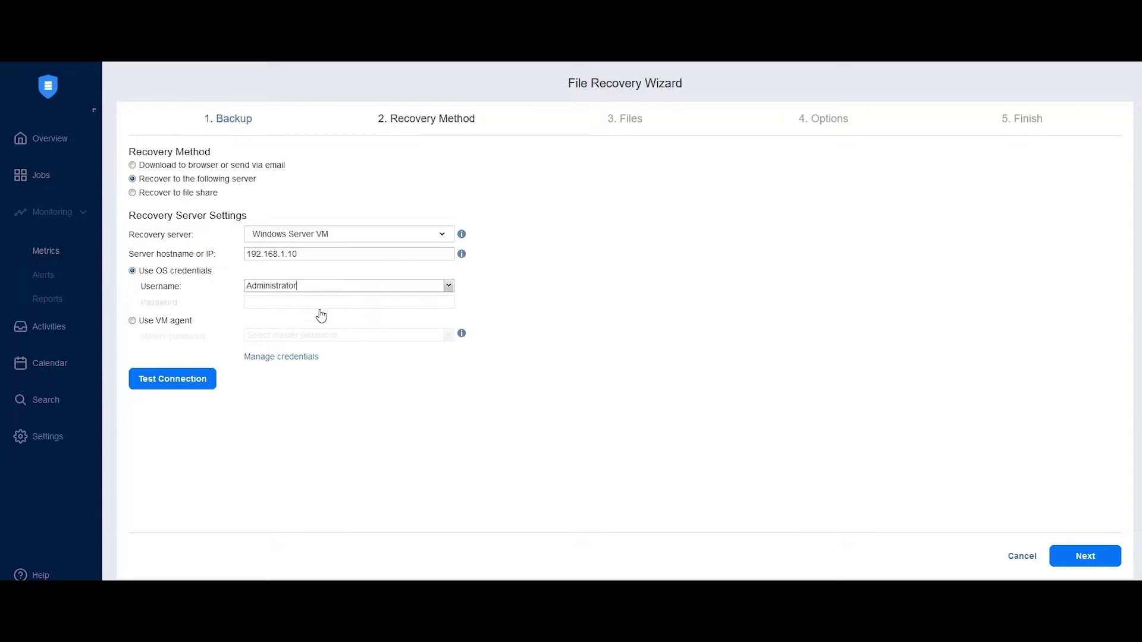
{"action": "left_click", "coordinate": [189, 385]}
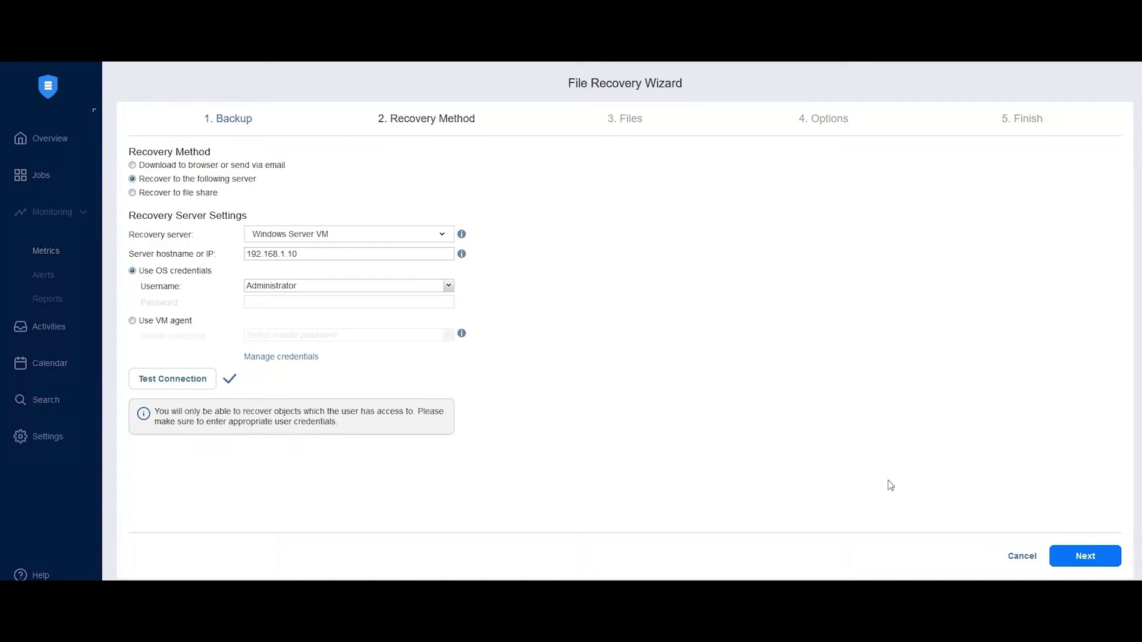
Step: In Partition 1's files POC folder, tick chr-7.13.4.vmdk and nakivo links.txt
{"action": "left_click", "coordinate": [1085, 560]}
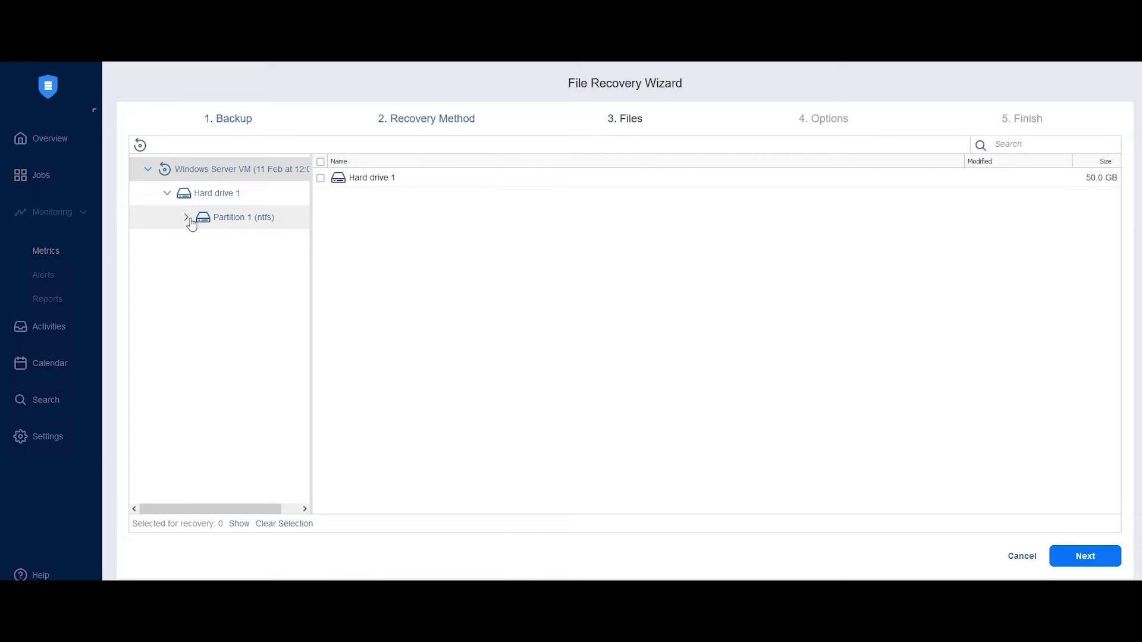
{"action": "left_click", "coordinate": [187, 218]}
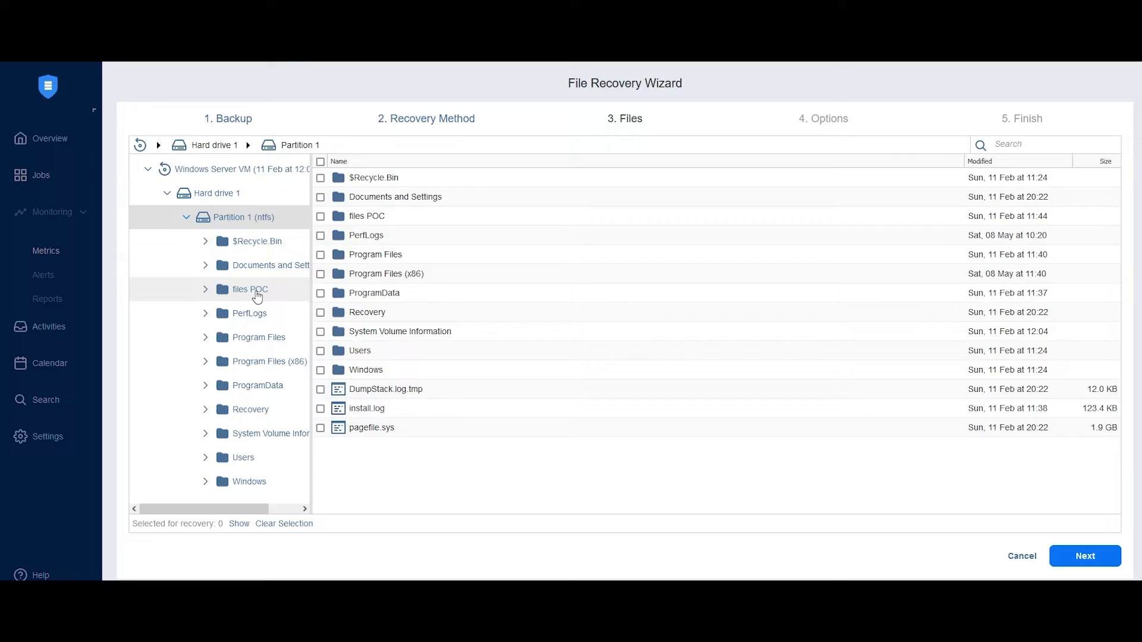
{"action": "left_click", "coordinate": [257, 296]}
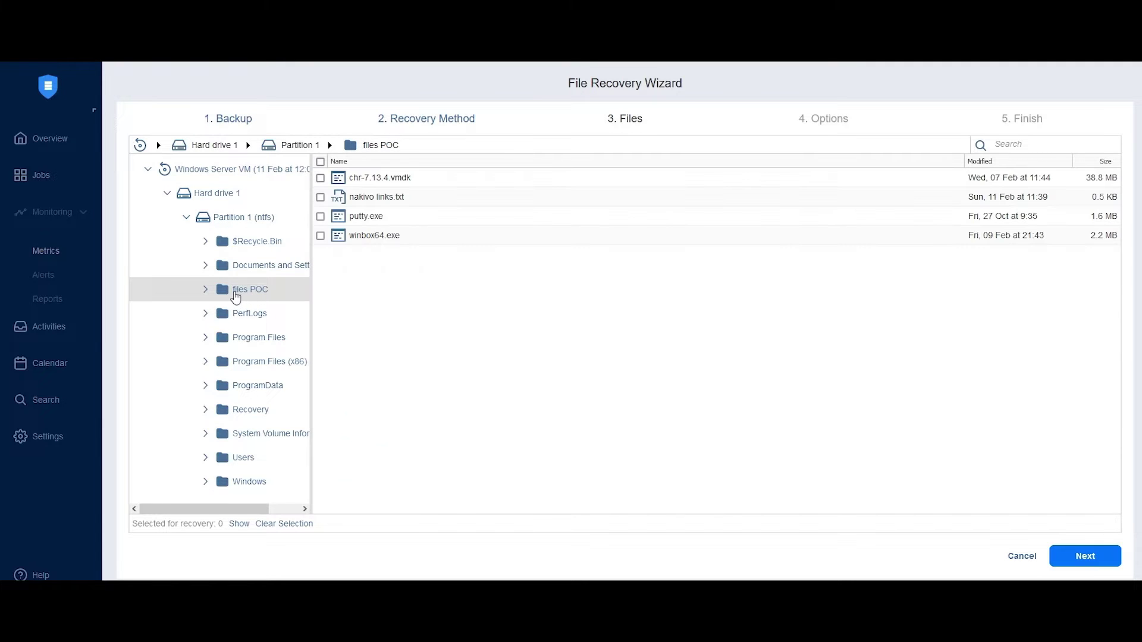
{"action": "left_click", "coordinate": [320, 178]}
{"action": "left_click", "coordinate": [320, 196]}
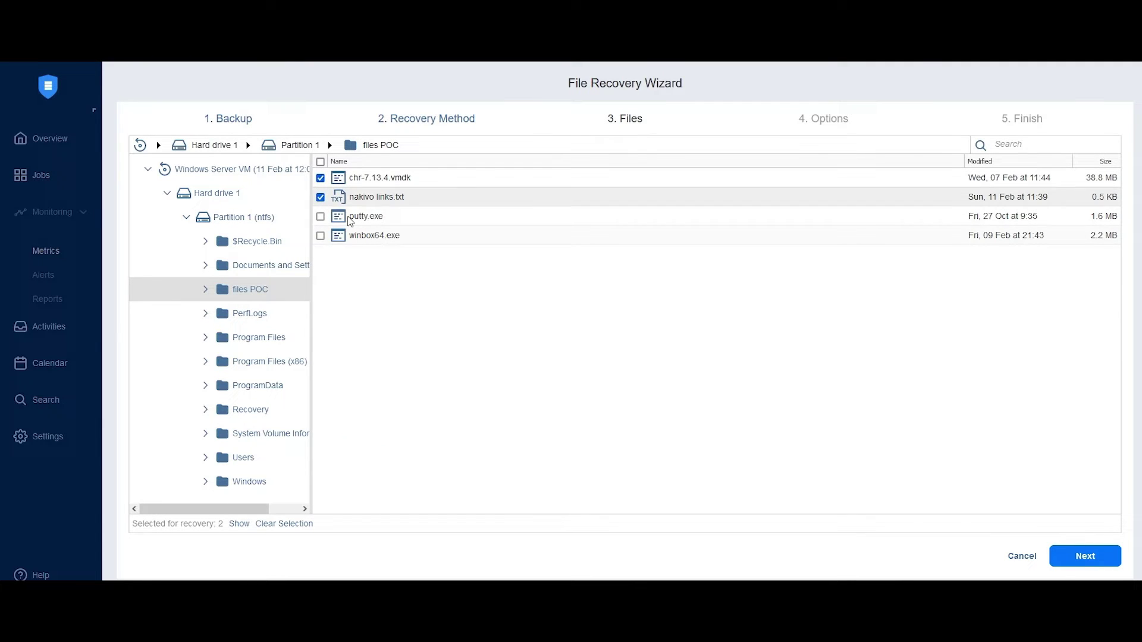
Step: Recover both files to their original location and close the finished wizard
{"action": "left_click", "coordinate": [1078, 560]}
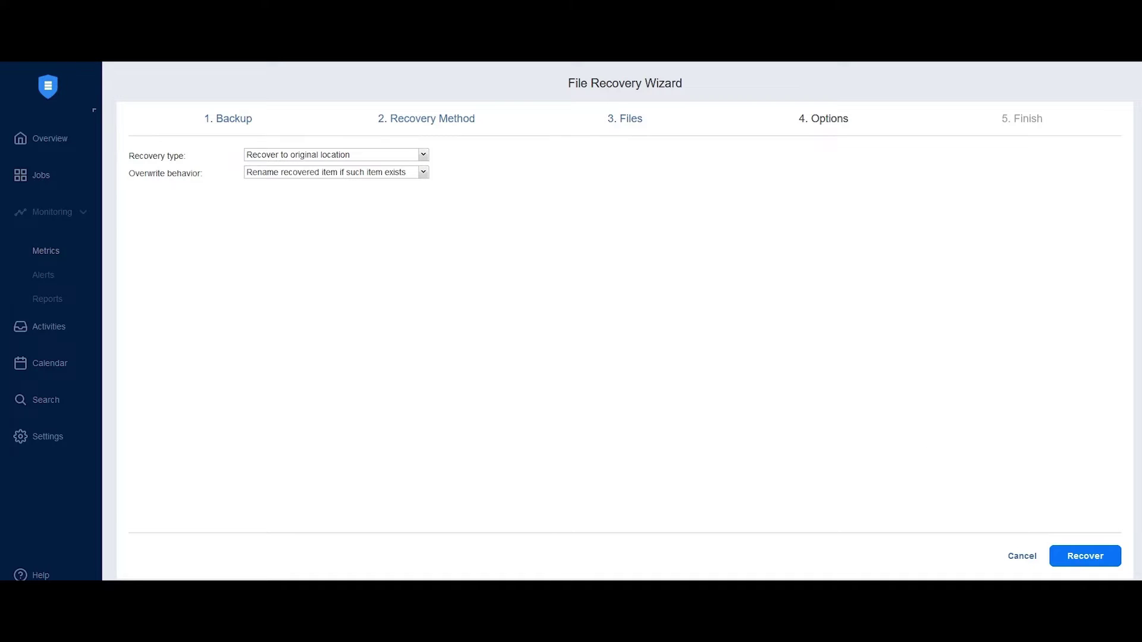
{"action": "left_click", "coordinate": [1092, 562]}
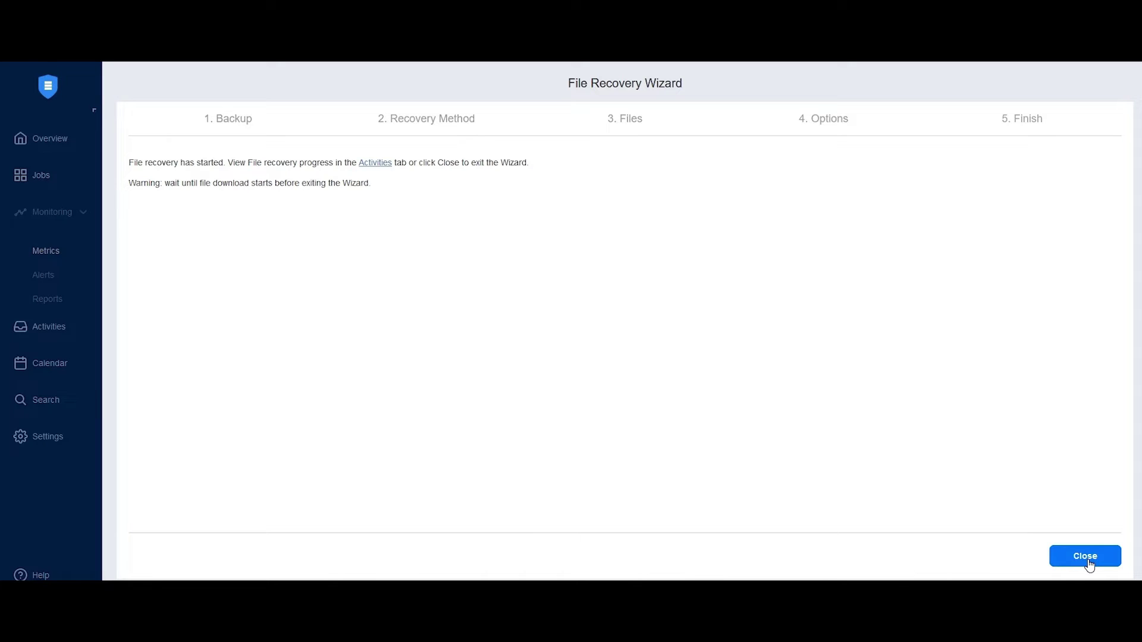
{"action": "left_click", "coordinate": [1090, 564]}
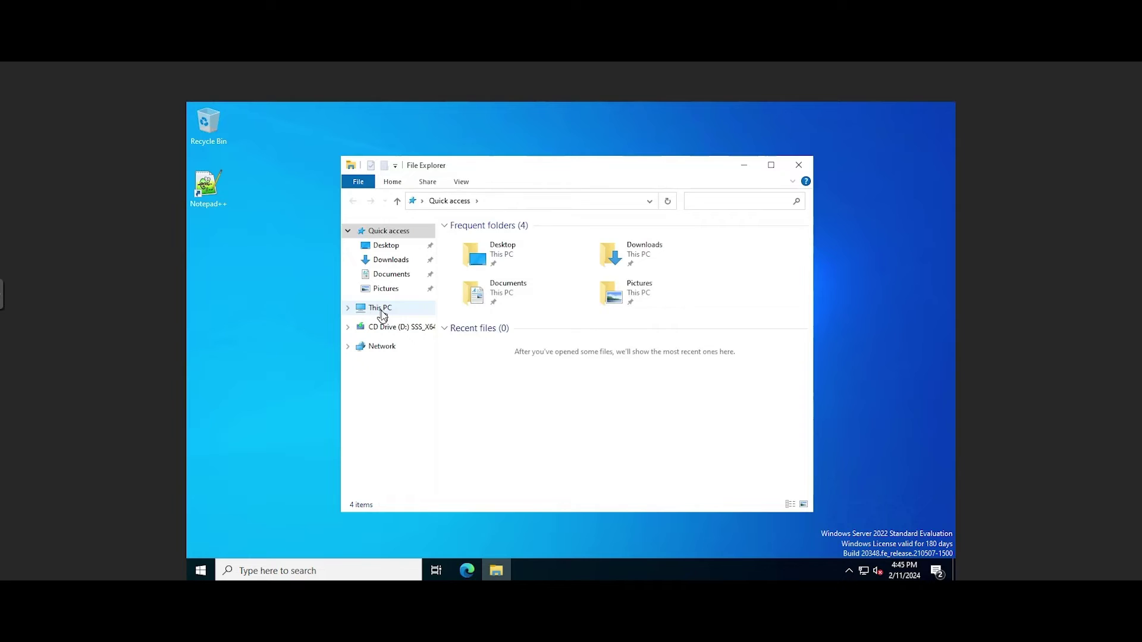
Step: Open C:\files POC and select the restored nakivo links and chr-7.13.4.vmdk files
{"action": "left_click", "coordinate": [377, 312]}
{"action": "double_click", "coordinate": [483, 240]}
{"action": "left_click", "coordinate": [492, 253]}
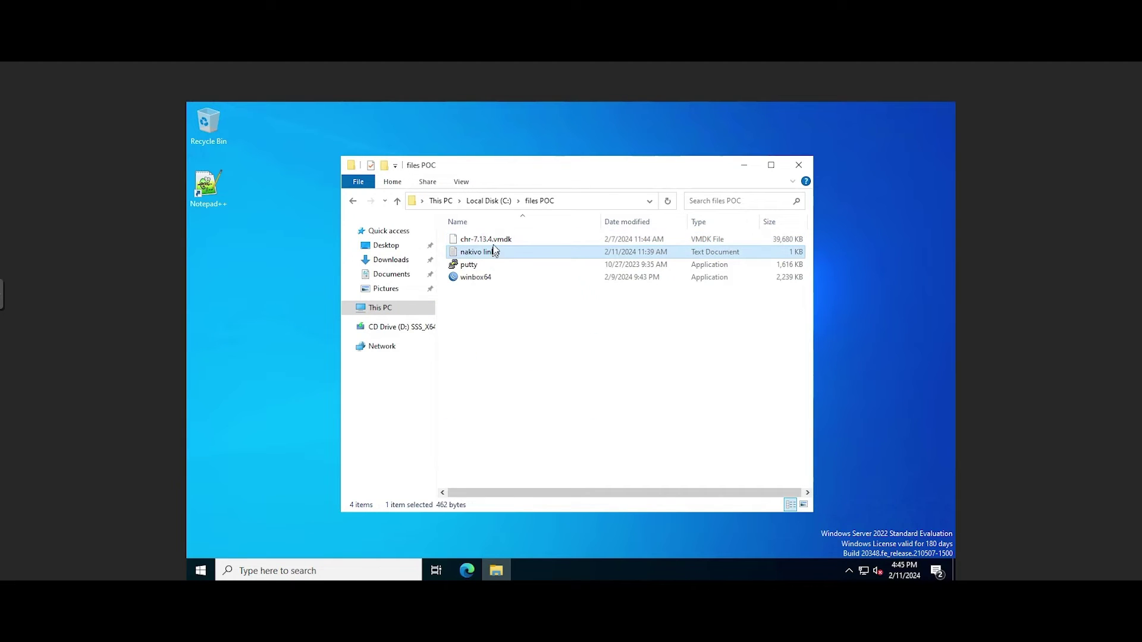
{"action": "left_click", "coordinate": [492, 241]}
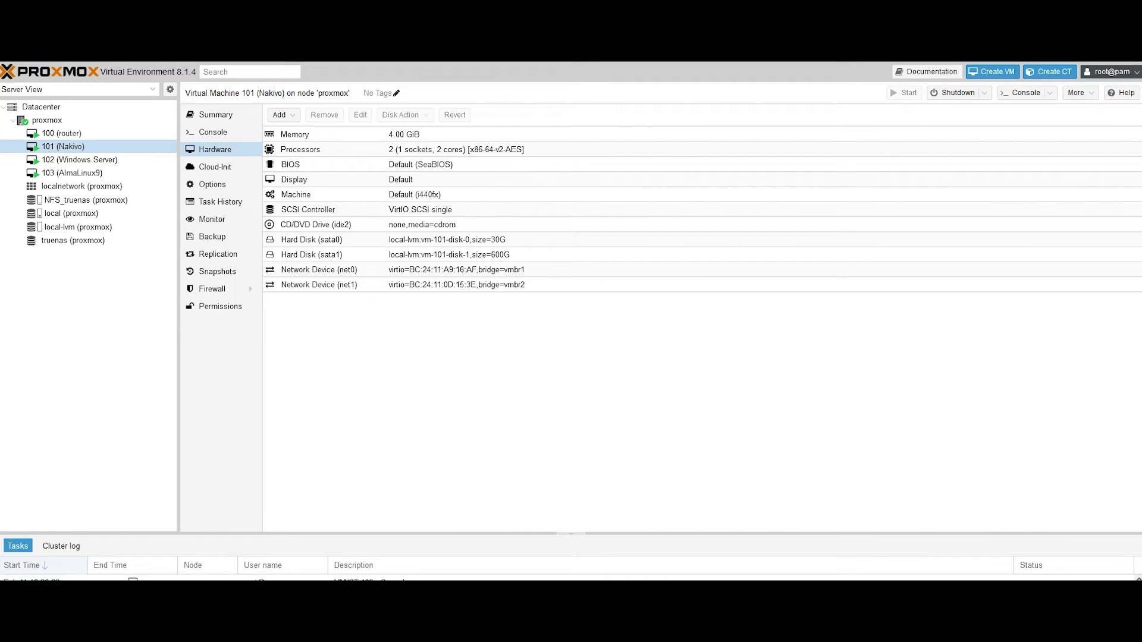
Step: Select VM 102 (Windows.Server) in the Proxmox server tree
{"action": "left_click", "coordinate": [111, 159]}
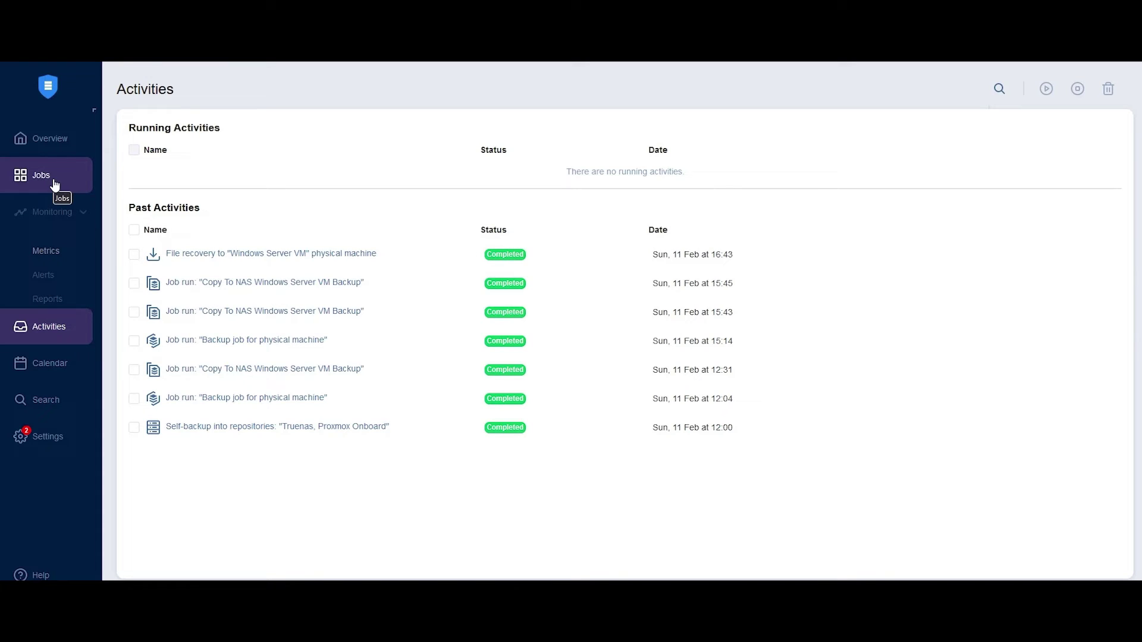
Step: From the Jobs overview, start the Export backups wizard
{"action": "left_click", "coordinate": [53, 181]}
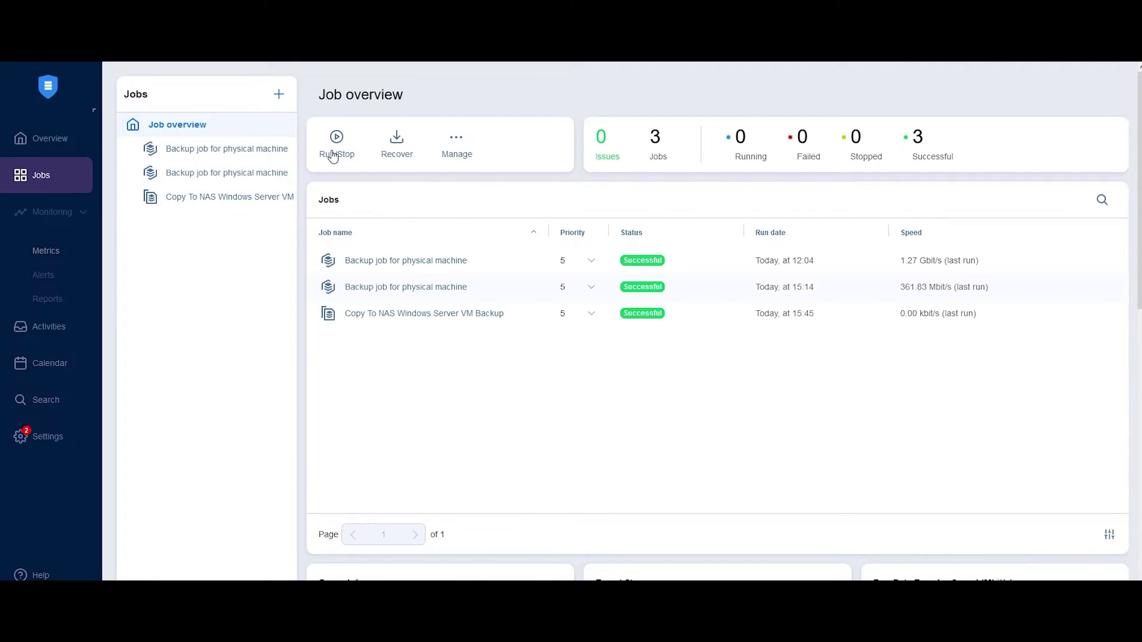
{"action": "left_click", "coordinate": [401, 140]}
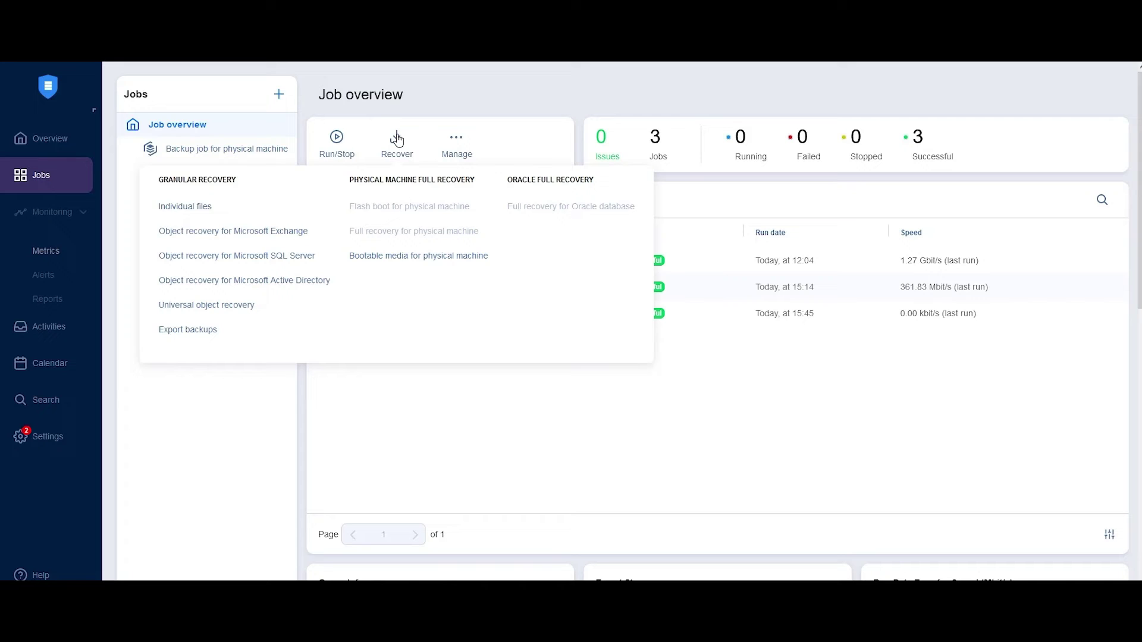
{"action": "left_click", "coordinate": [202, 333]}
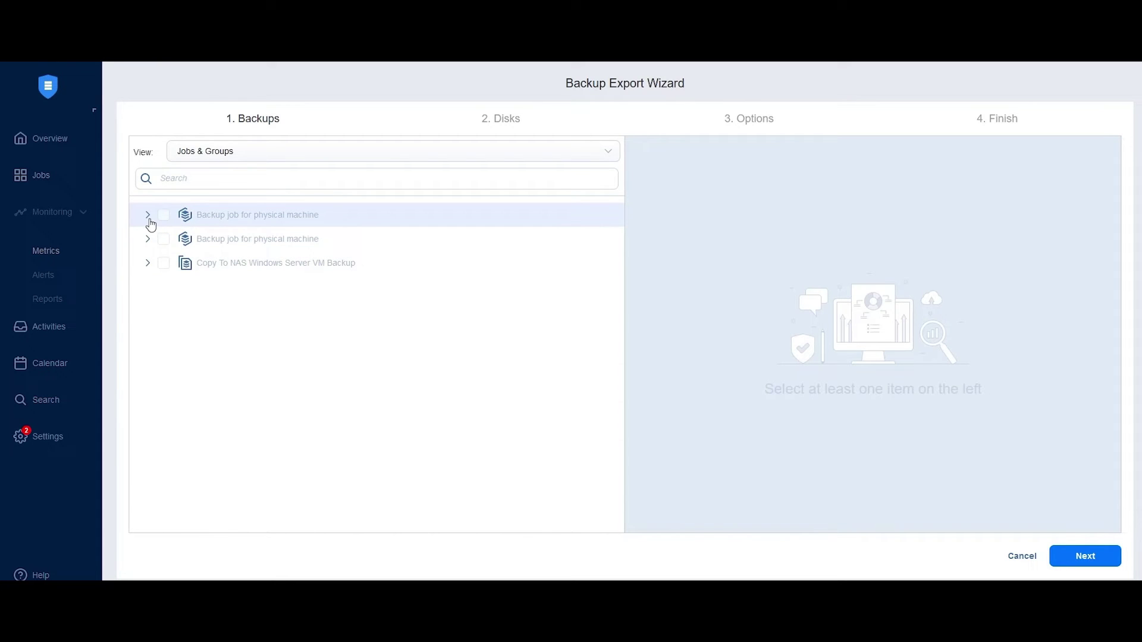
Step: Under Copy To NAS, choose Windows Server VM at its latest recovery point and continue
{"action": "left_click", "coordinate": [147, 267]}
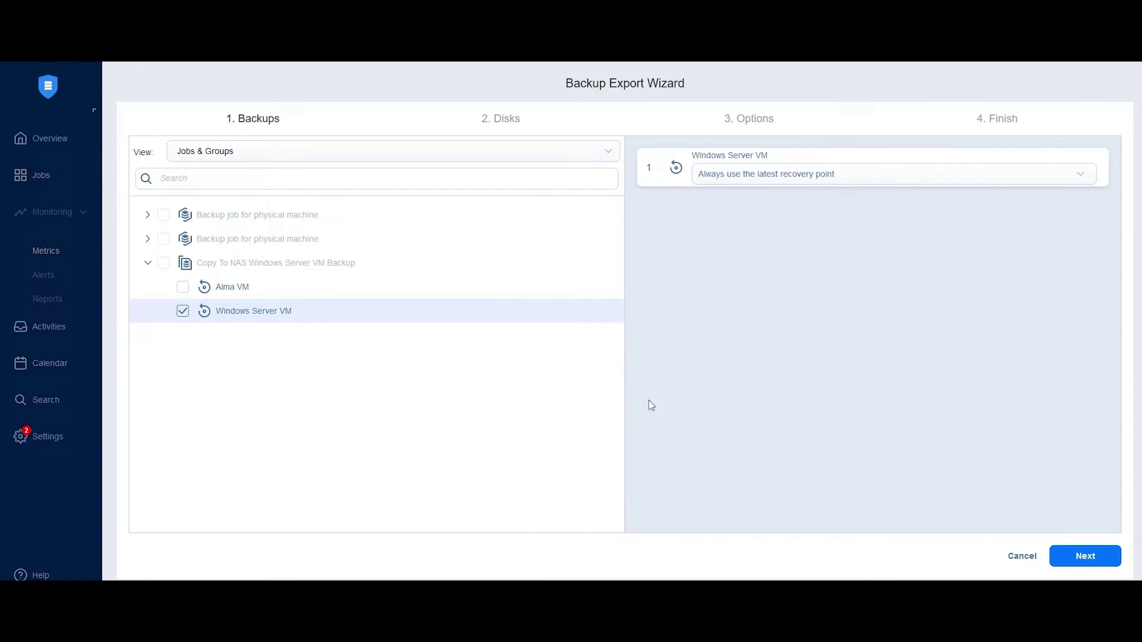
{"action": "left_click", "coordinate": [756, 176]}
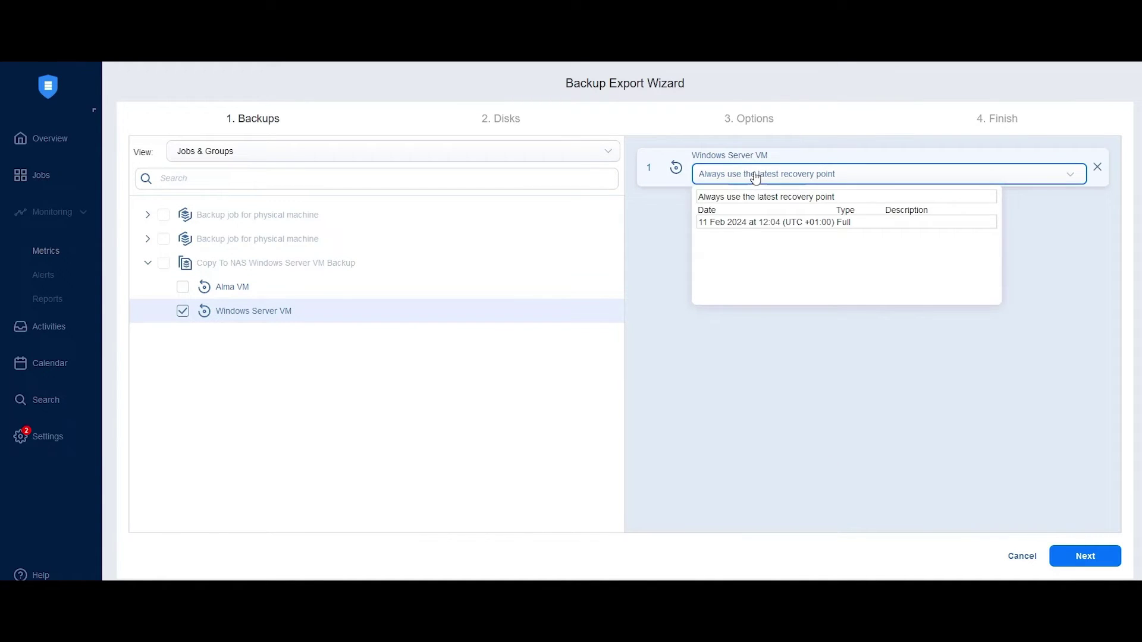
{"action": "left_click", "coordinate": [755, 177]}
{"action": "left_click", "coordinate": [1074, 563]}
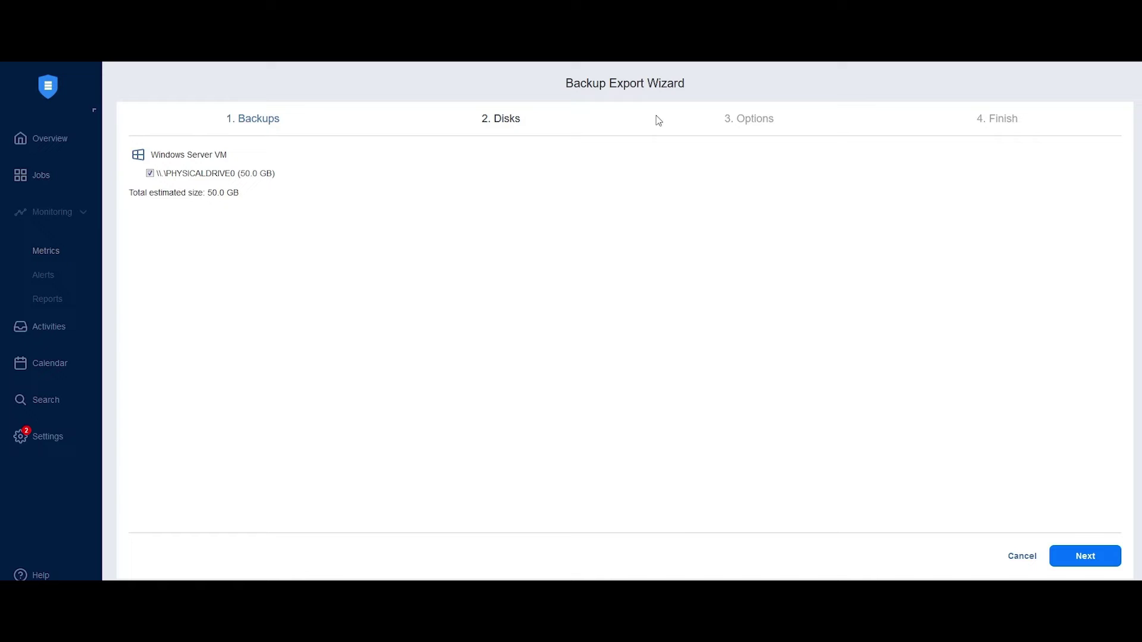
Step: Export the VM disk as VMDK to the Transporter's local folder /mnt and follow its progress
{"action": "left_click", "coordinate": [1098, 557]}
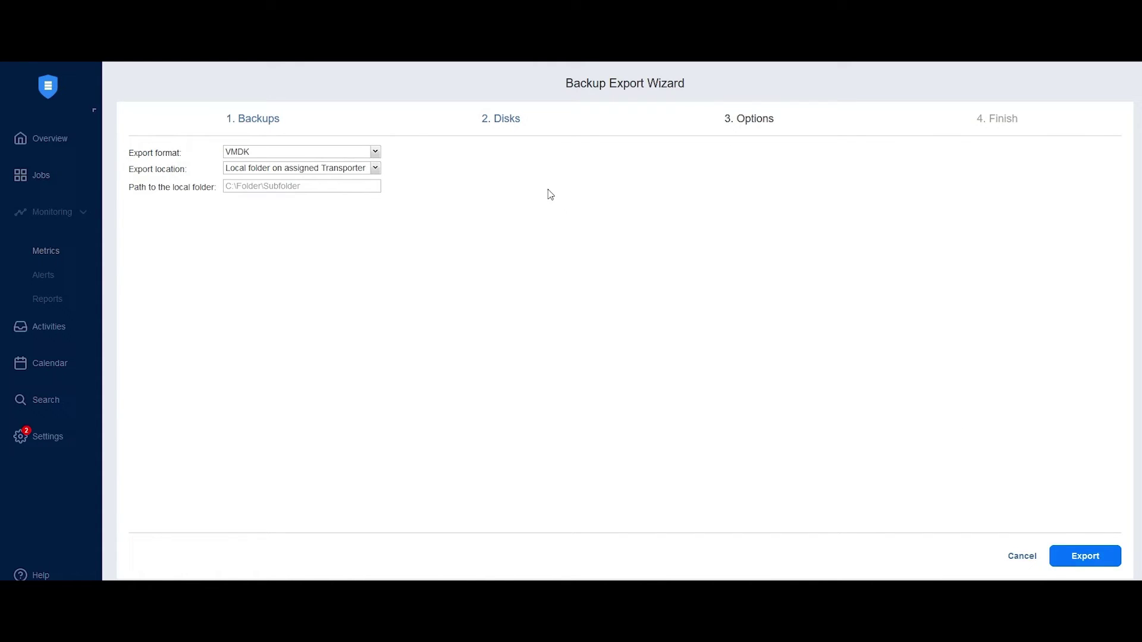
{"action": "left_click", "coordinate": [374, 170]}
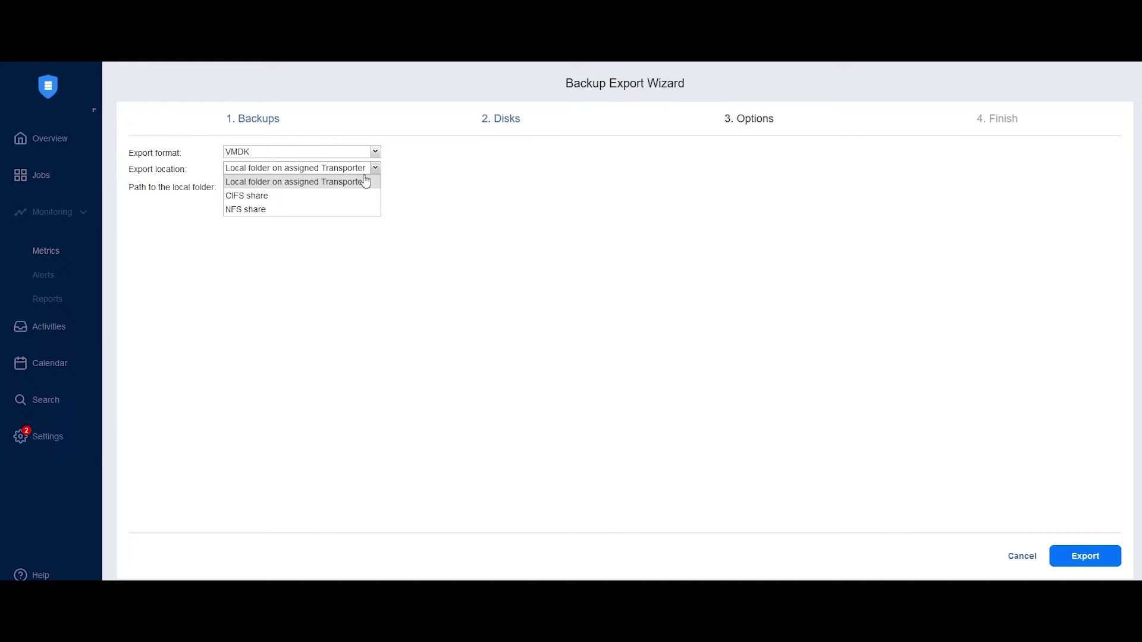
{"action": "left_click", "coordinate": [291, 208]}
{"action": "left_click", "coordinate": [353, 169]}
{"action": "left_click", "coordinate": [303, 183]}
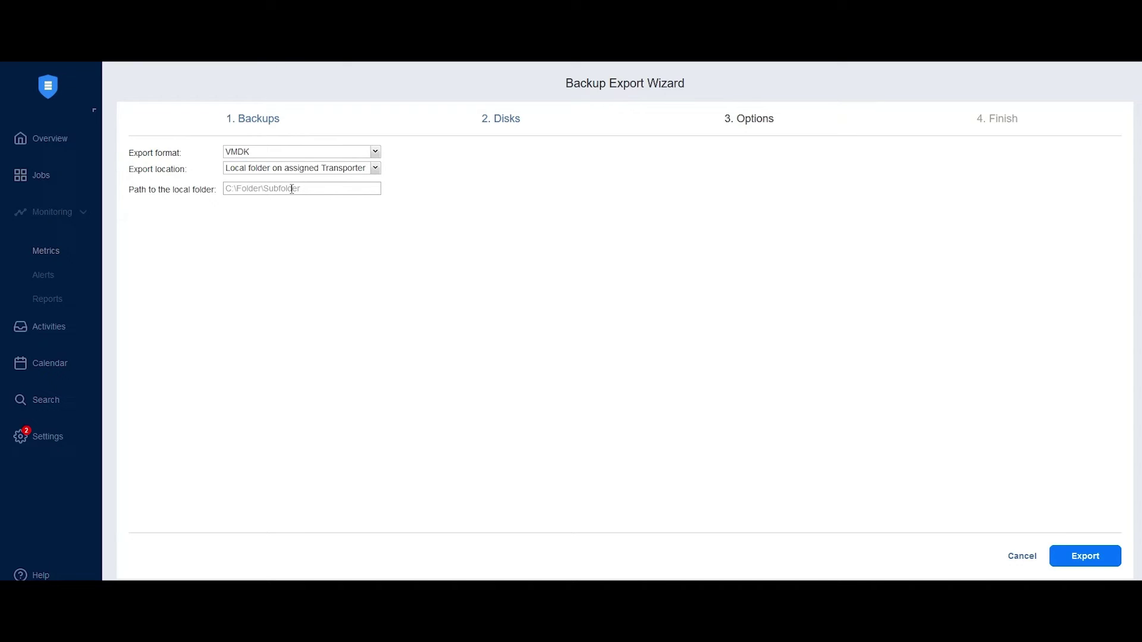
{"action": "left_click", "coordinate": [292, 189]}
{"action": "type", "text": "/mnt/Backup"}
{"action": "left_click", "coordinate": [1075, 556]}
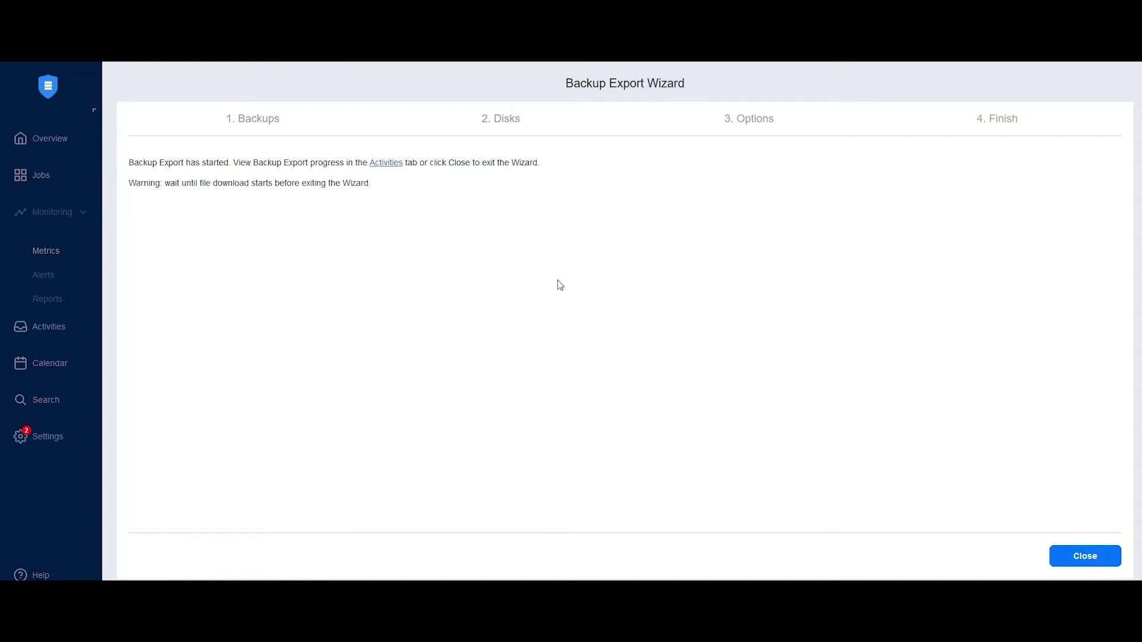
{"action": "left_click", "coordinate": [388, 164]}
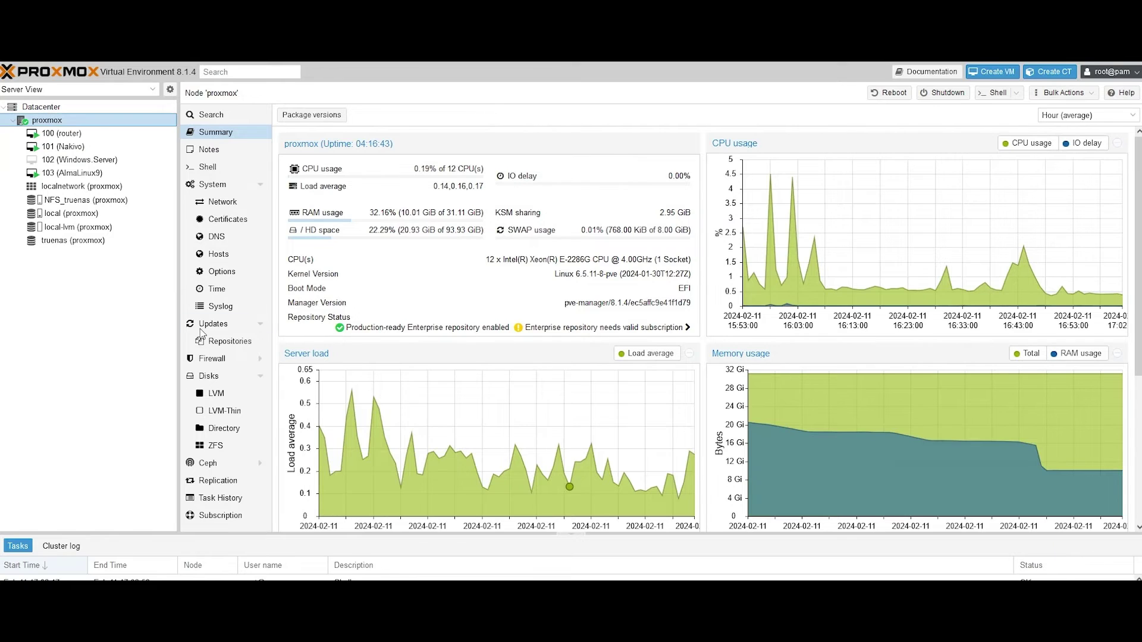
Step: In the node shell, run 'qm importdisk 102' on the Windows-Server-VM_Disk1 VMDK into local-lvm, then close it
{"action": "left_click", "coordinate": [993, 92]}
{"action": "left_click_drag", "start_coordinate": [916, 72], "coordinate": [597, 209]}
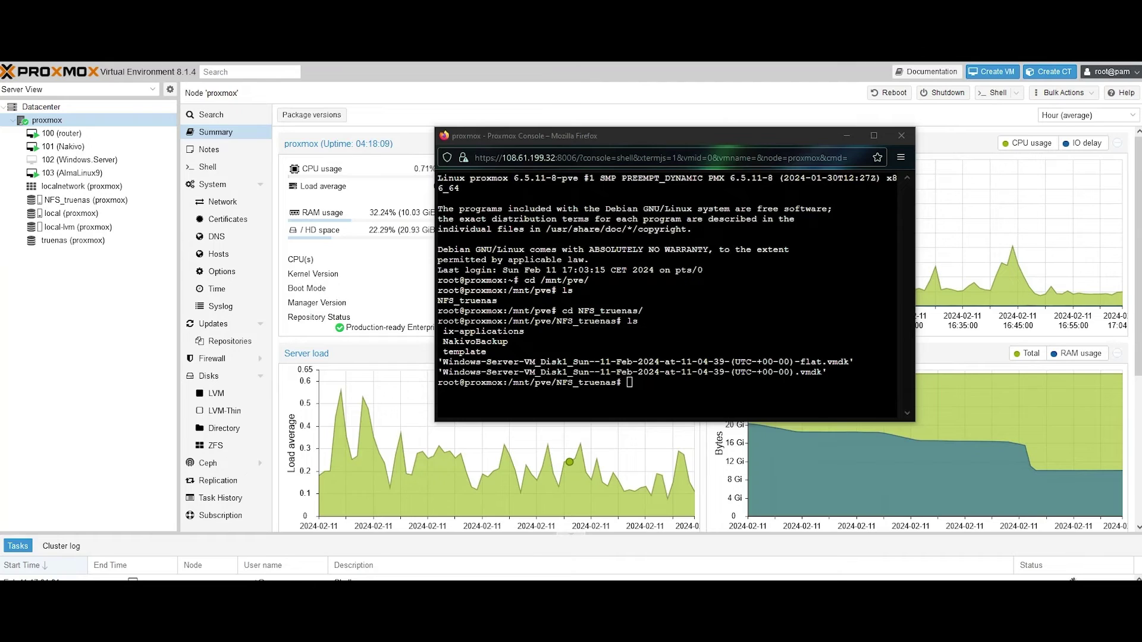
{"action": "left_click", "coordinate": [653, 147]}
{"action": "type", "text": "qm im"}
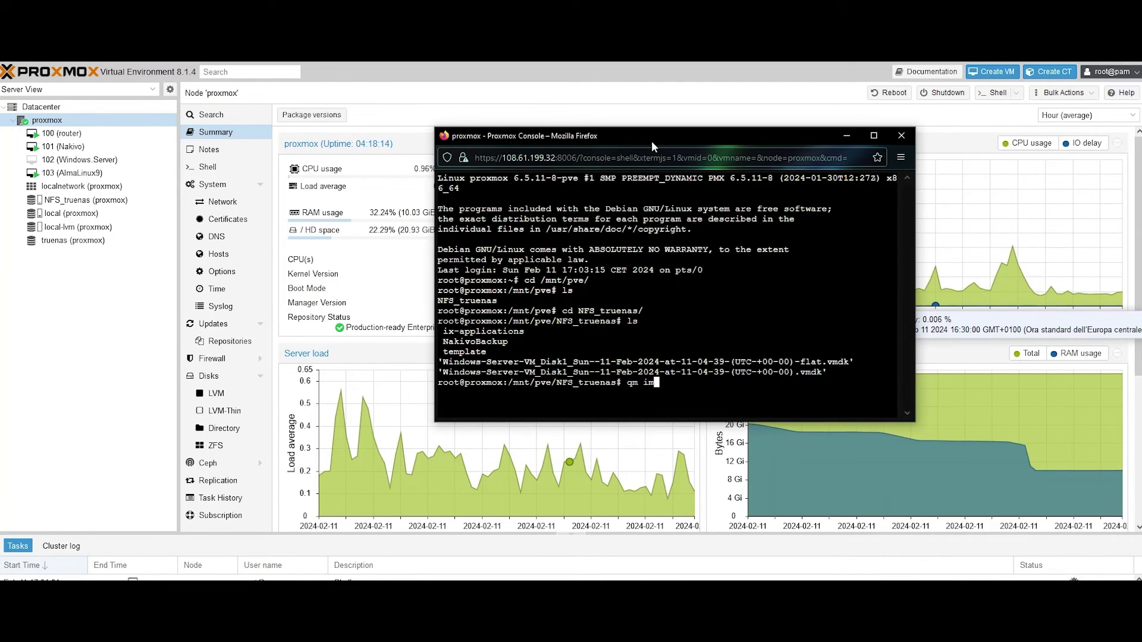
{"action": "type", "text": "portdis"}
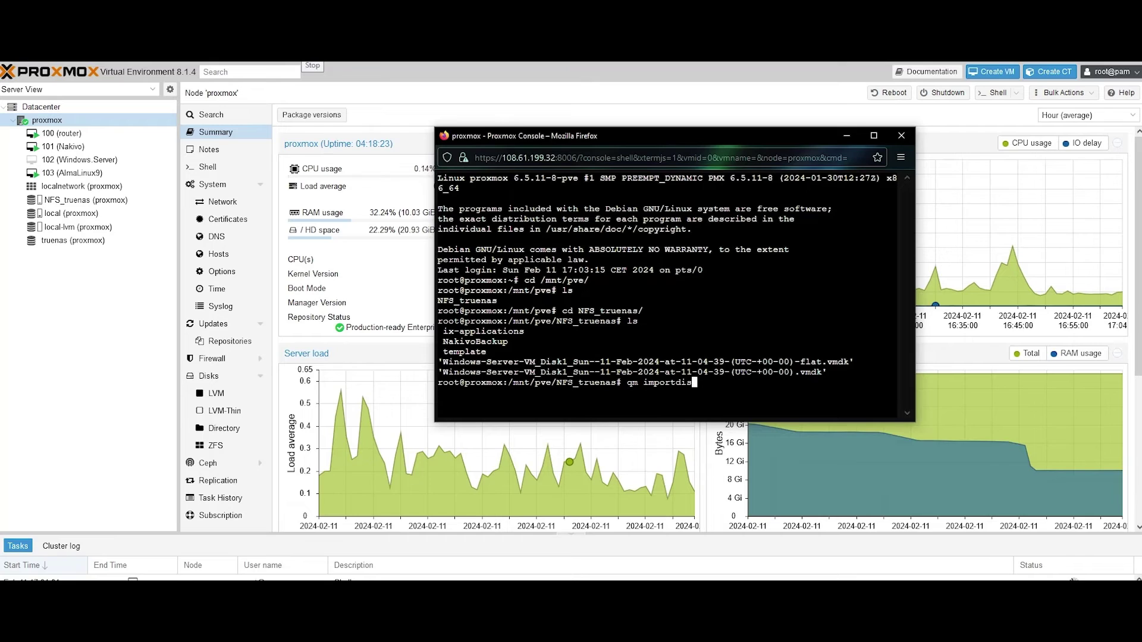
{"action": "type", "text": "k 102"}
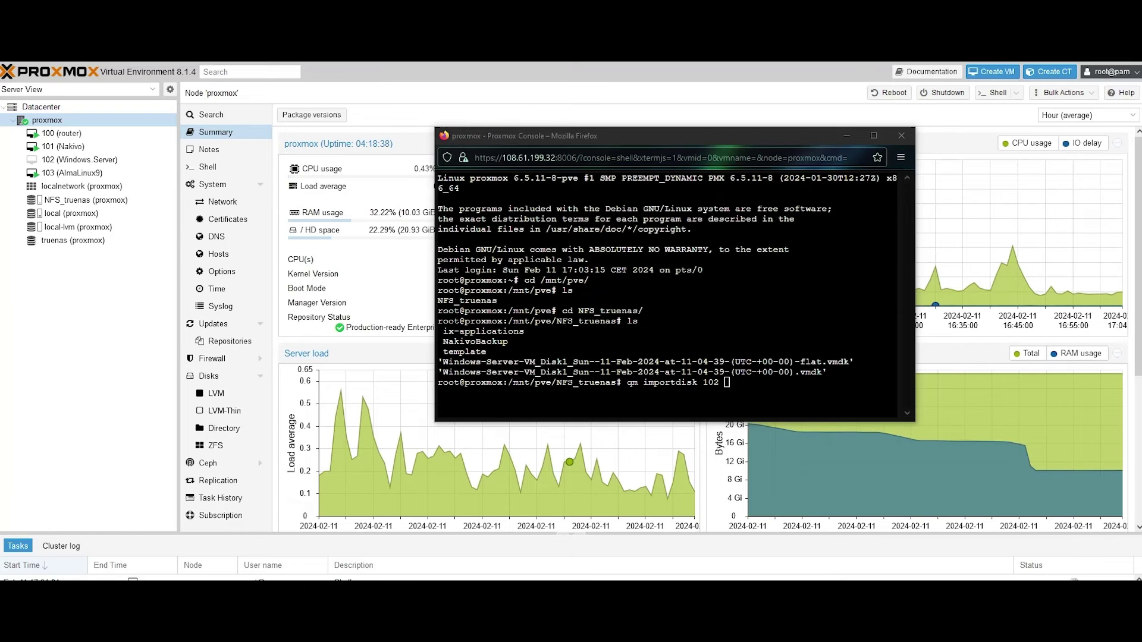
{"action": "type", "text": "Windows-Server-VM_Disk1_Sun--11-Feb-2024-at-11-04-39-\\(UTC-+00-00\\).vmdk local-lvm"}
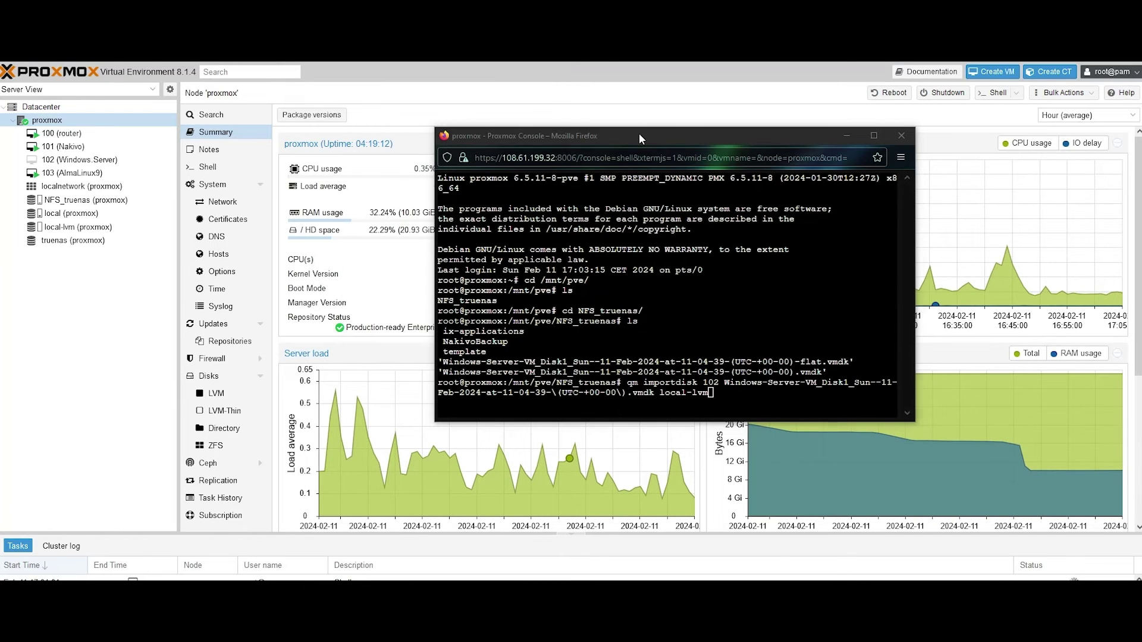
{"action": "left_click", "coordinate": [639, 134]}
{"action": "key", "text": "Return"}
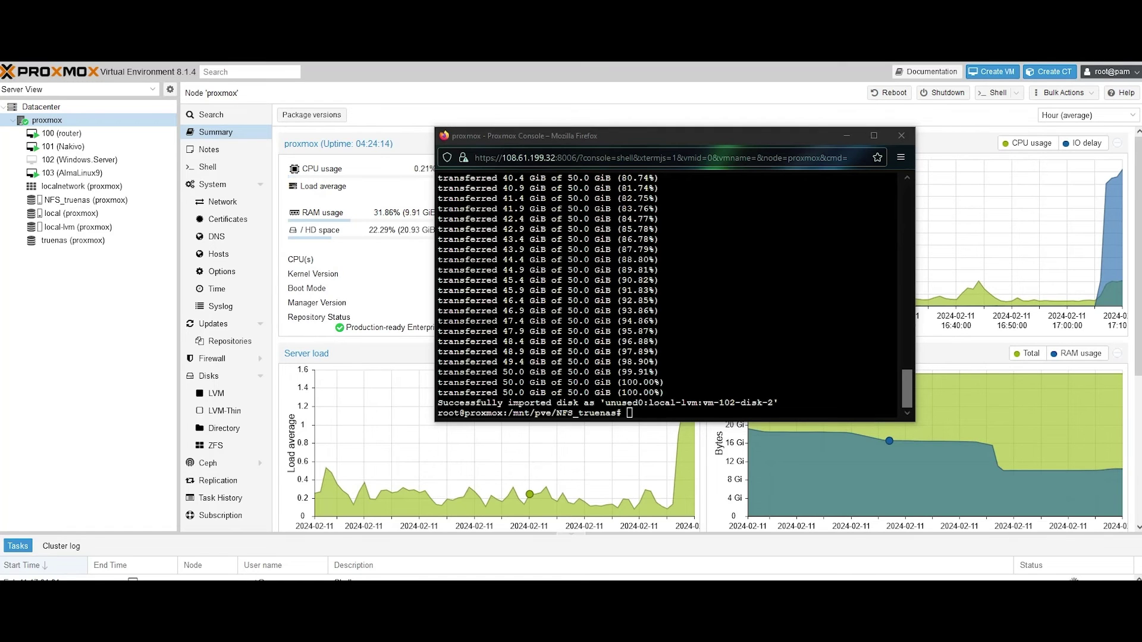
{"action": "left_click", "coordinate": [901, 136]}
Step: Attach VM 102's Unused Disk 0 on the SATA bus, creating 50G Hard Disk sata0
{"action": "left_click", "coordinate": [658, 321]}
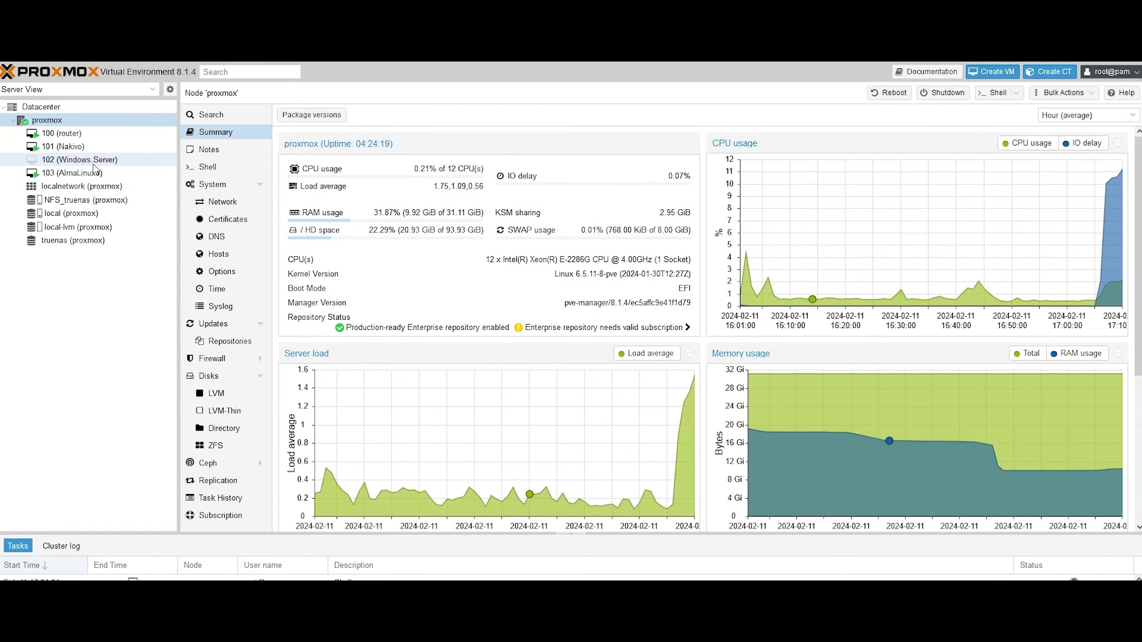
{"action": "left_click", "coordinate": [94, 162]}
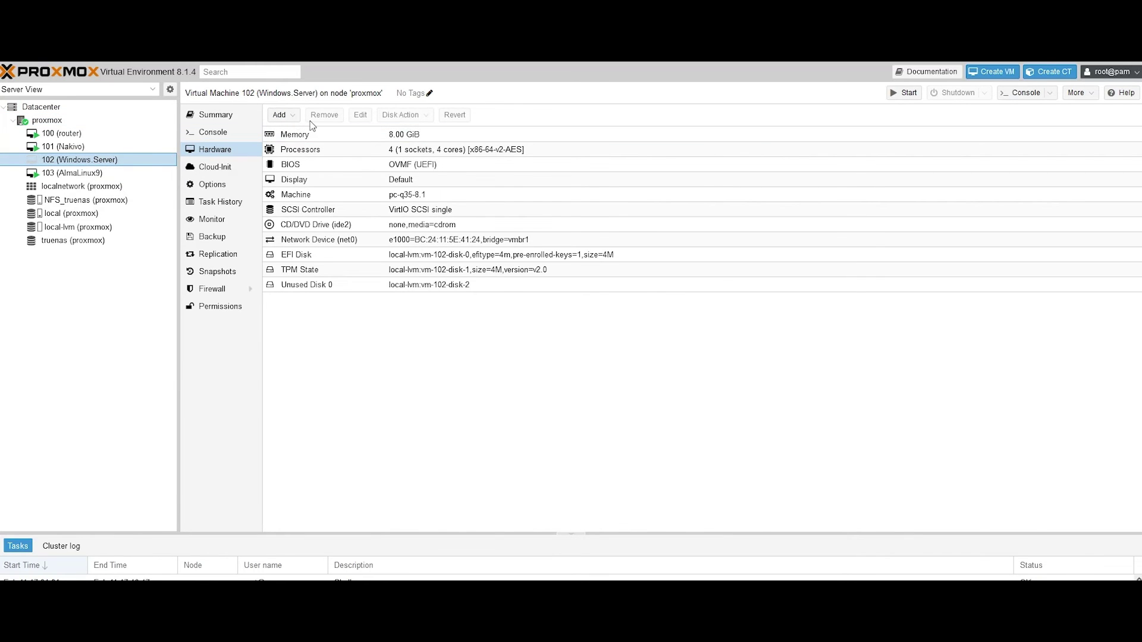
{"action": "left_click", "coordinate": [315, 287]}
{"action": "double_click", "coordinate": [314, 286]}
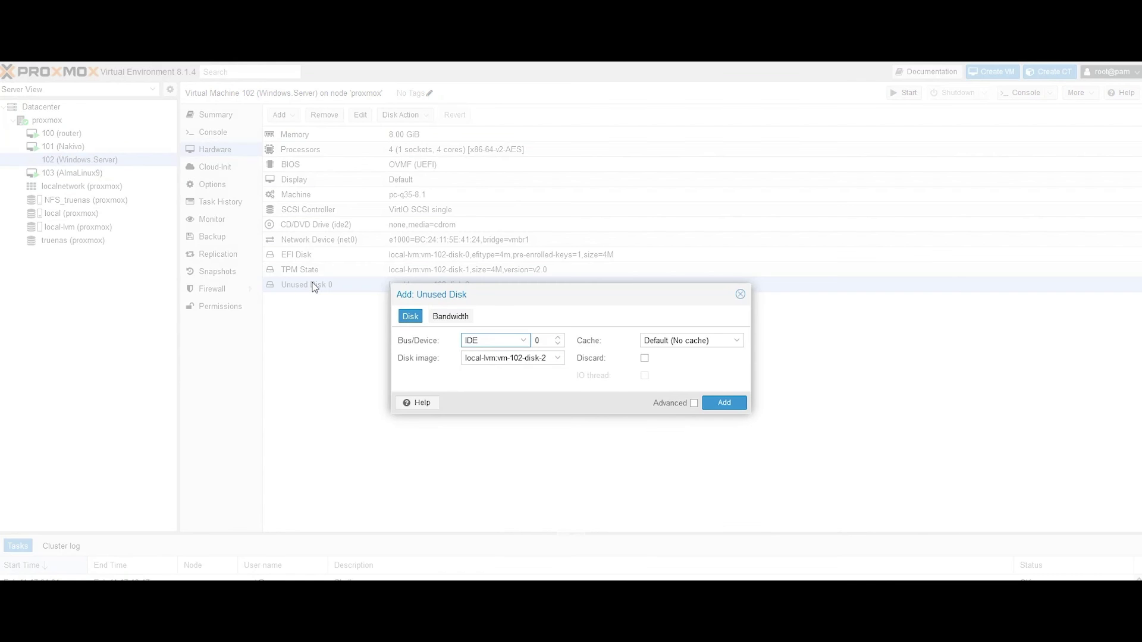
{"action": "left_click", "coordinate": [524, 341]}
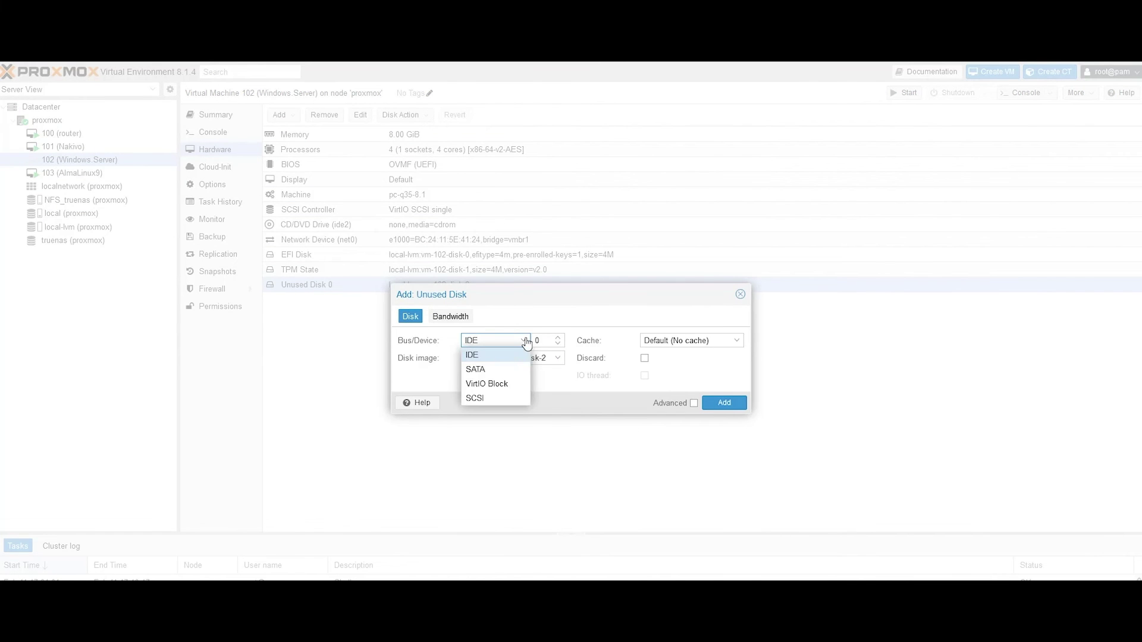
{"action": "left_click", "coordinate": [500, 370]}
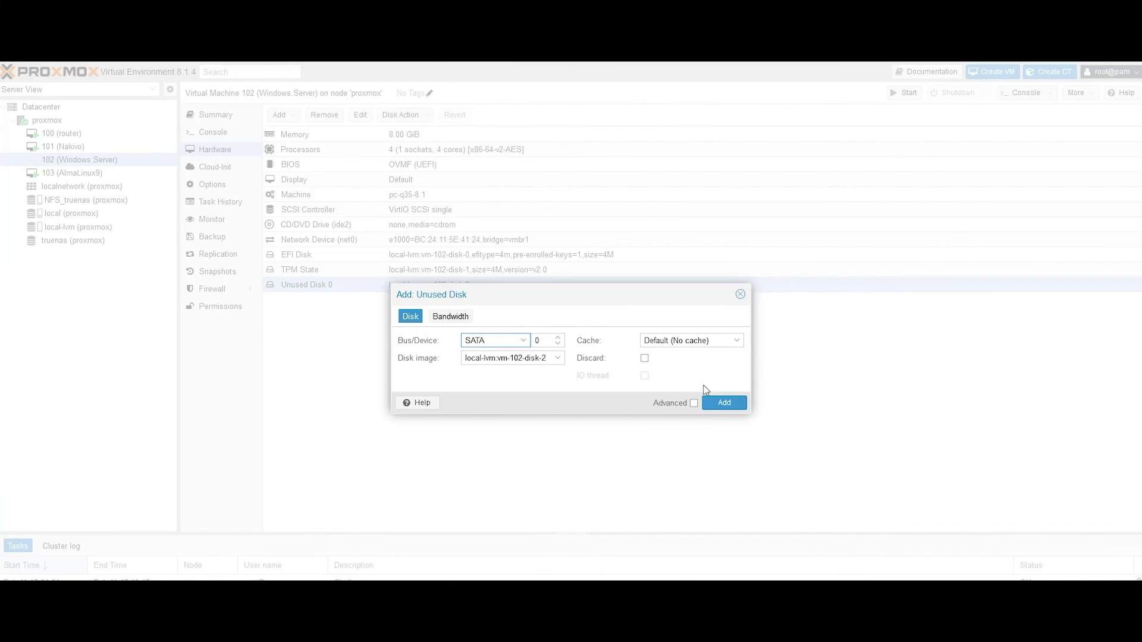
{"action": "left_click", "coordinate": [719, 404]}
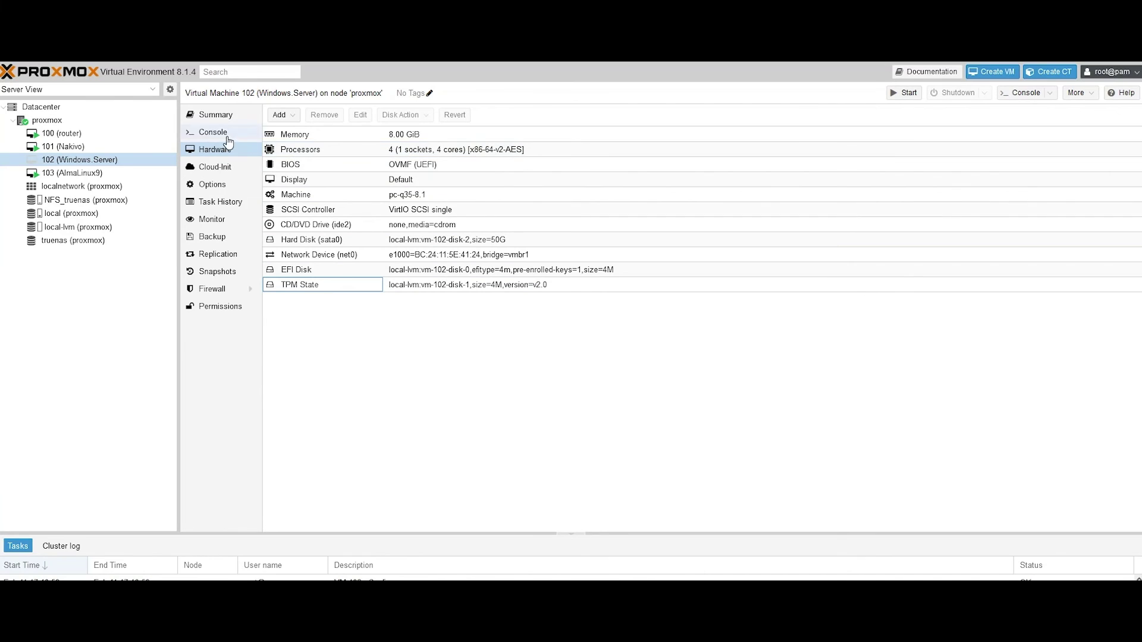
Step: Set VM 102's boot order to sata0 only, disabling ide2 and net0
{"action": "left_click", "coordinate": [230, 188]}
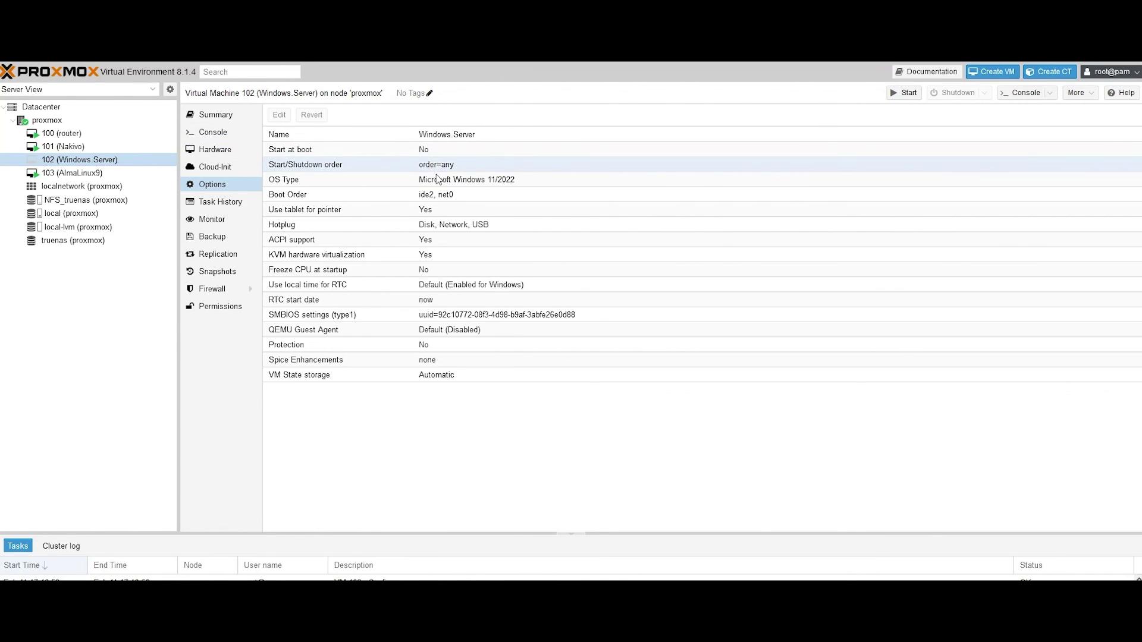
{"action": "double_click", "coordinate": [438, 197]}
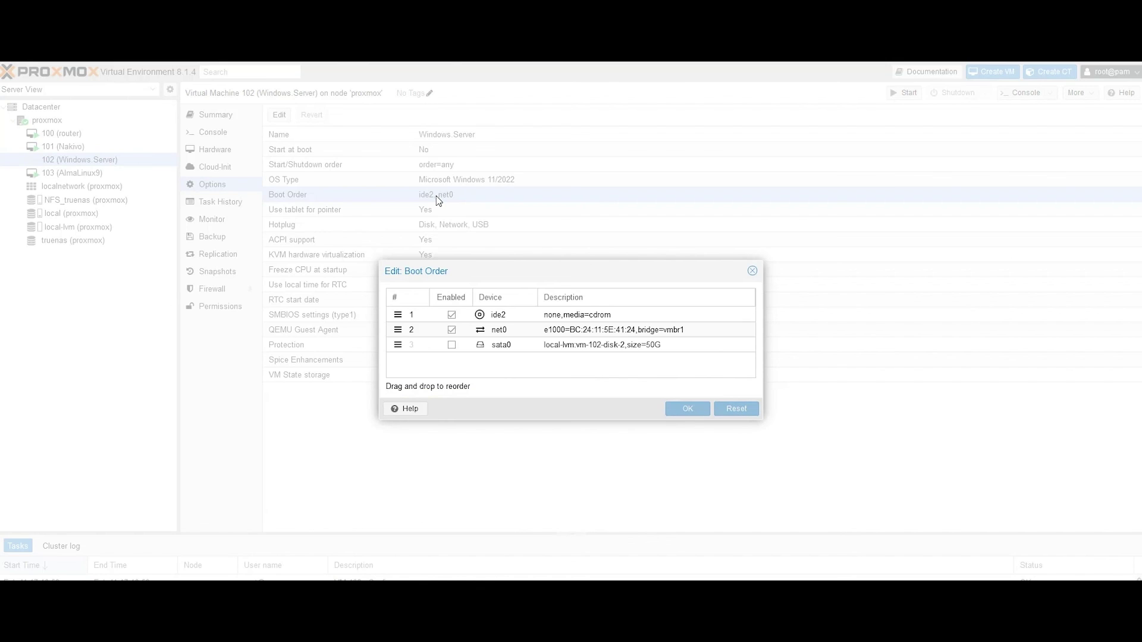
{"action": "left_click", "coordinate": [451, 315]}
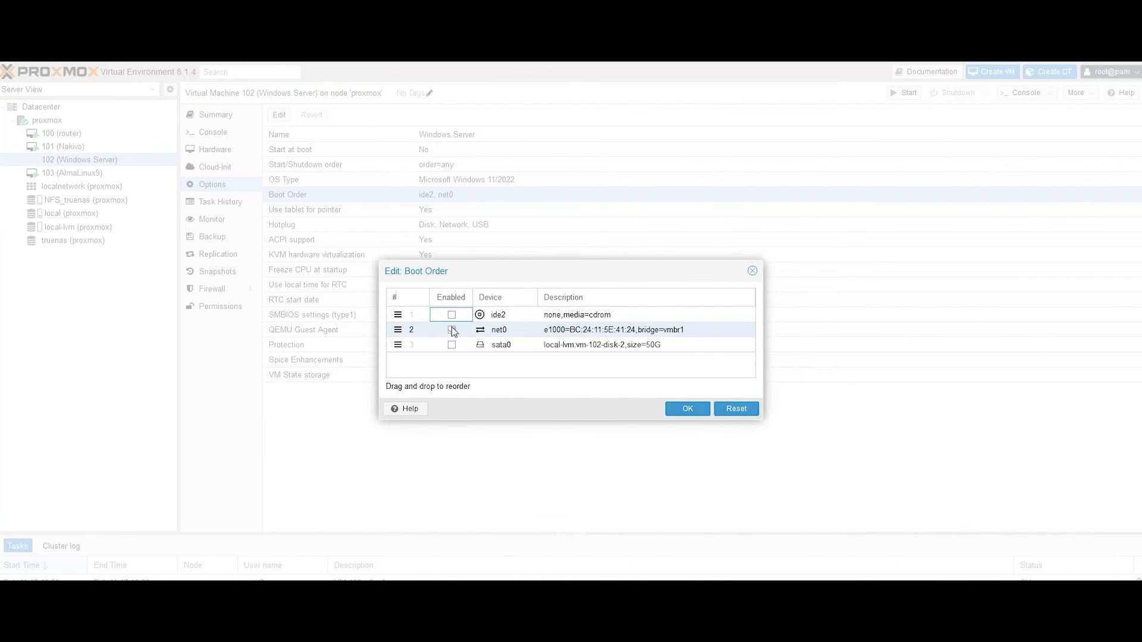
{"action": "left_click", "coordinate": [452, 329]}
{"action": "left_click", "coordinate": [455, 349]}
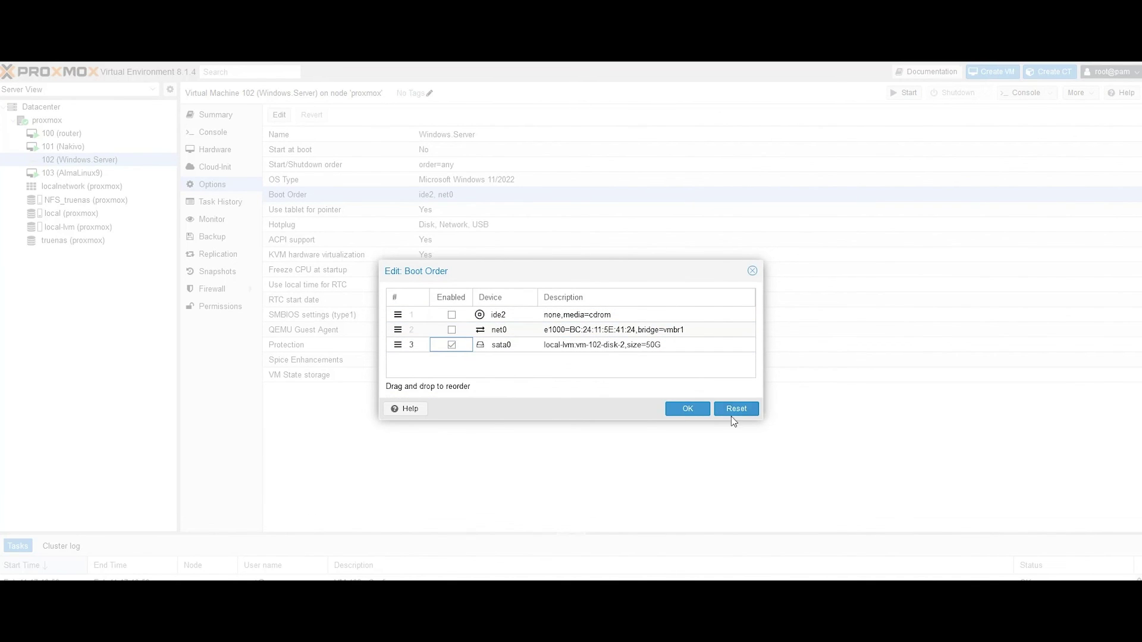
{"action": "left_click", "coordinate": [694, 409]}
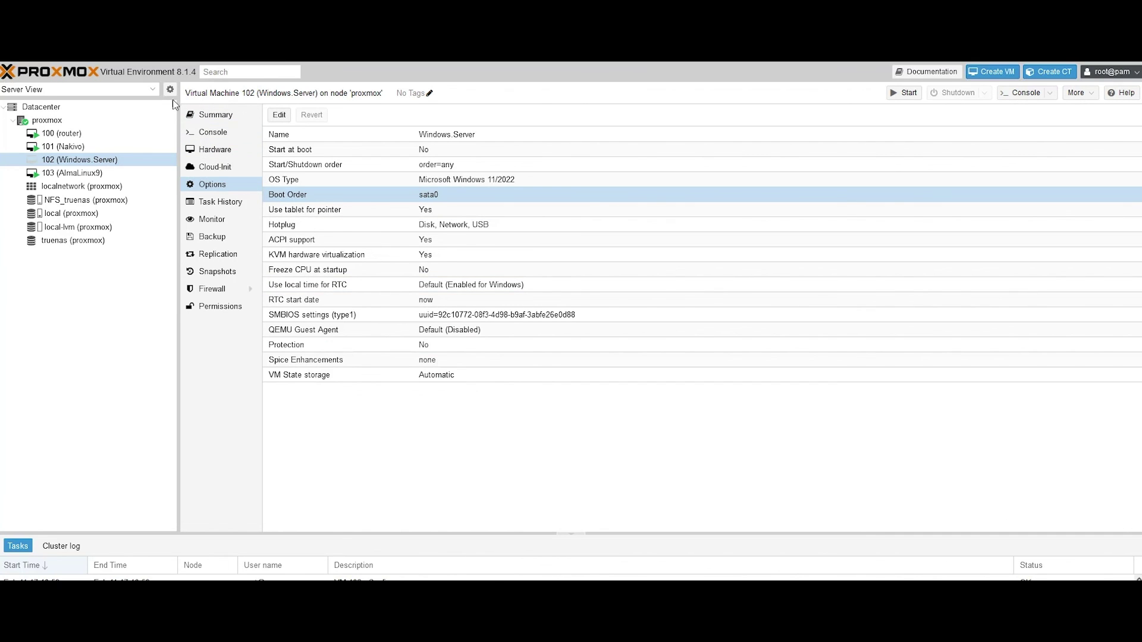
Step: Start VM 102 and view its noVNC console showing the Windows Server lock screen
{"action": "left_click", "coordinate": [910, 94]}
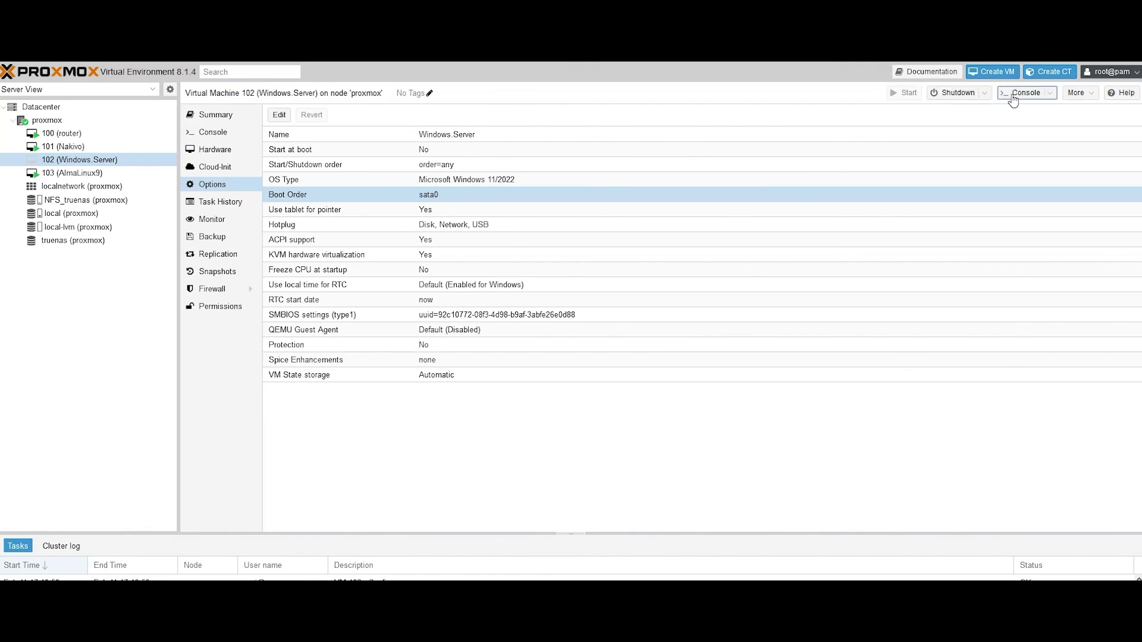
{"action": "left_click", "coordinate": [1018, 94]}
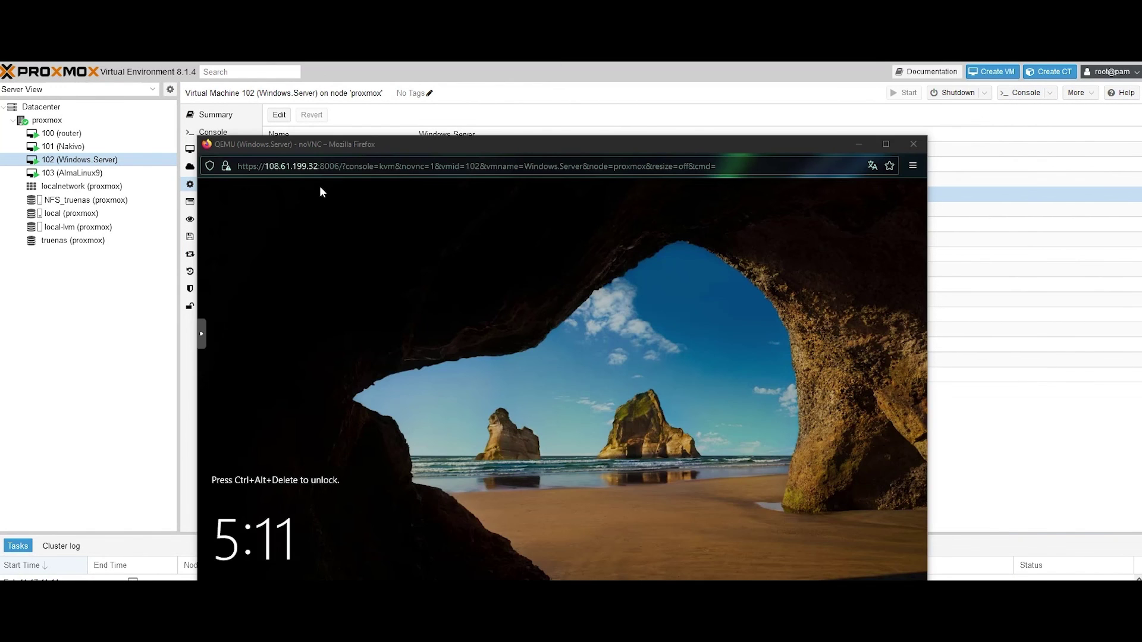
{"action": "left_click_drag", "start_coordinate": [386, 148], "coordinate": [395, 120]}
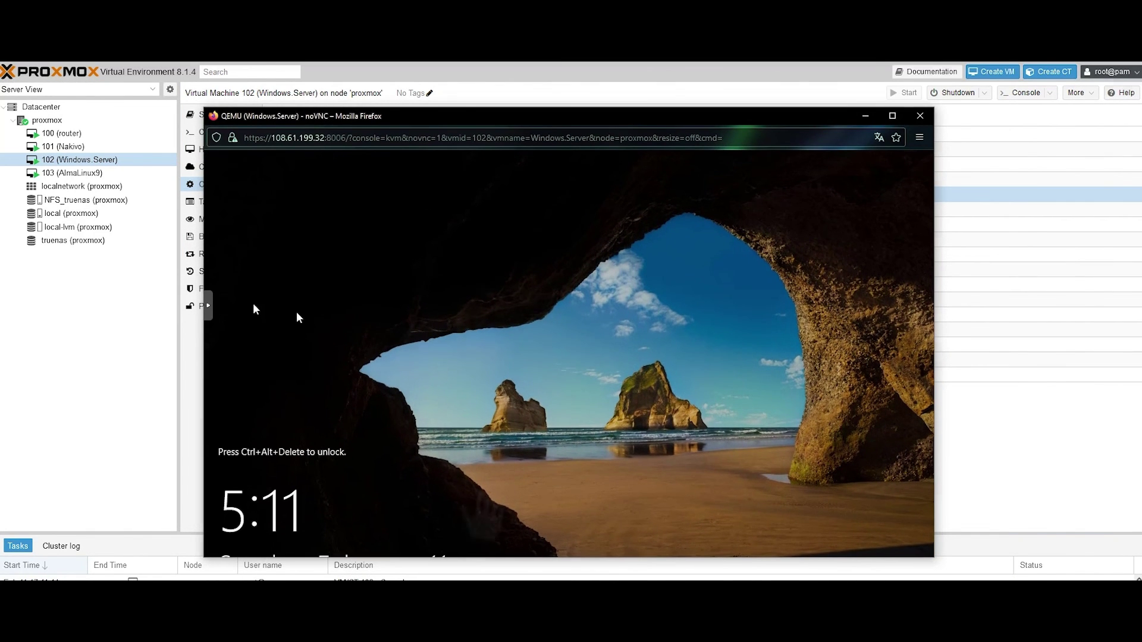